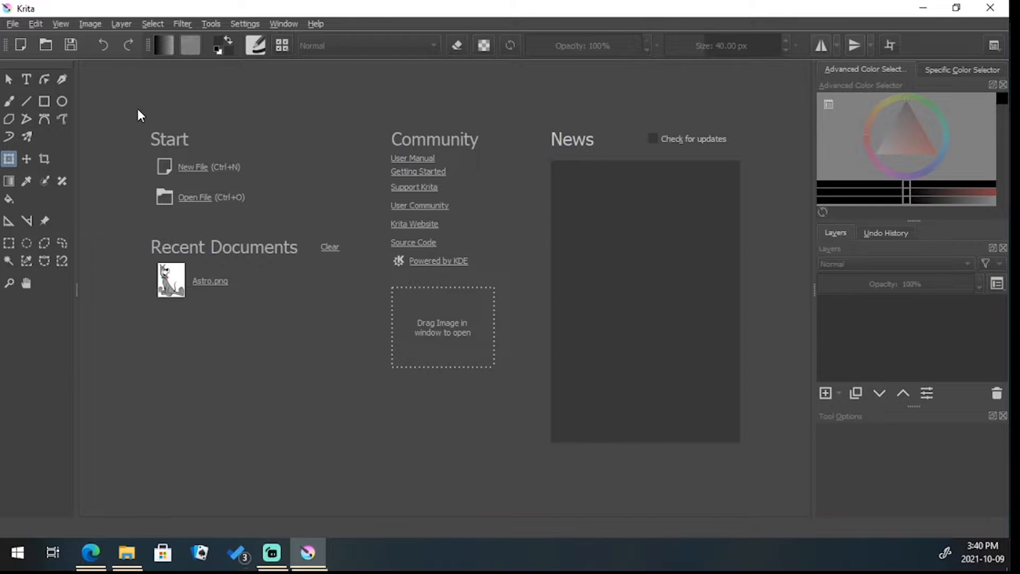
# Create a new custom document of 1920 by 1080 pixels at 300 ppi in RGB/Alpha, 8-bit integer/channel
pyautogui.click(191, 168)
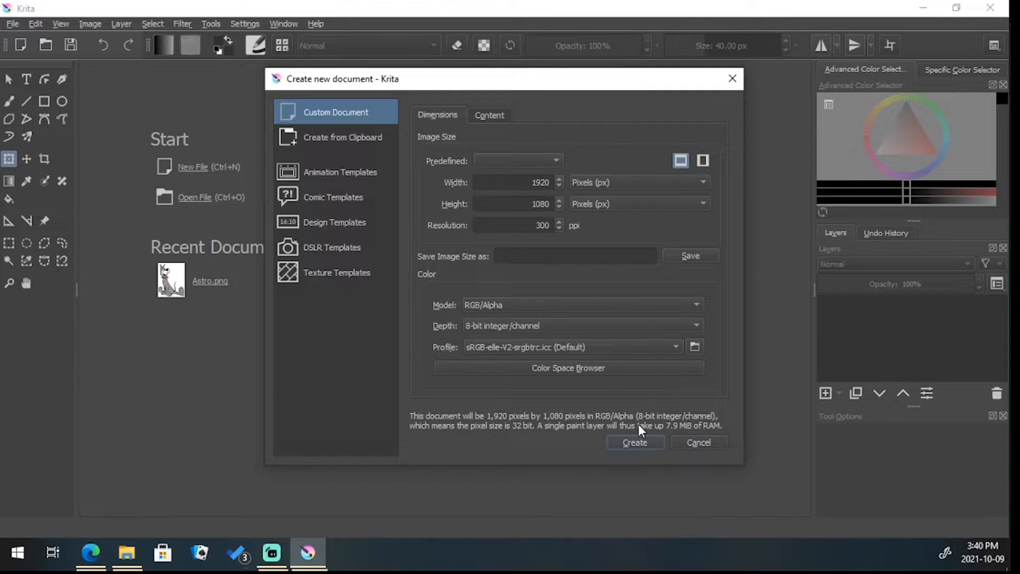
pyautogui.click(634, 443)
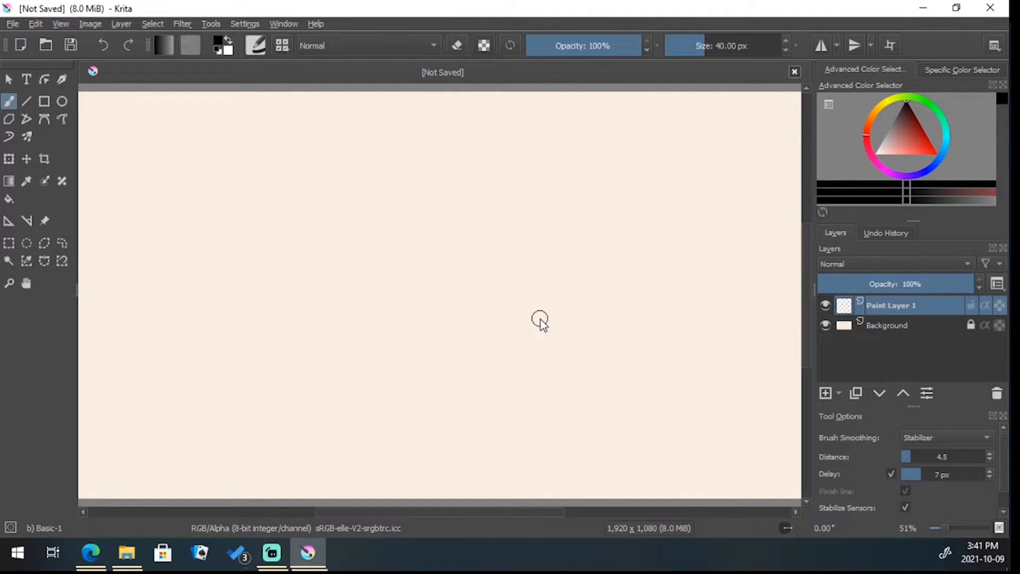
# Draw an unfilled black rectangle along the canvas edges with the brush size set to 14.46 px
pyautogui.click(44, 102)
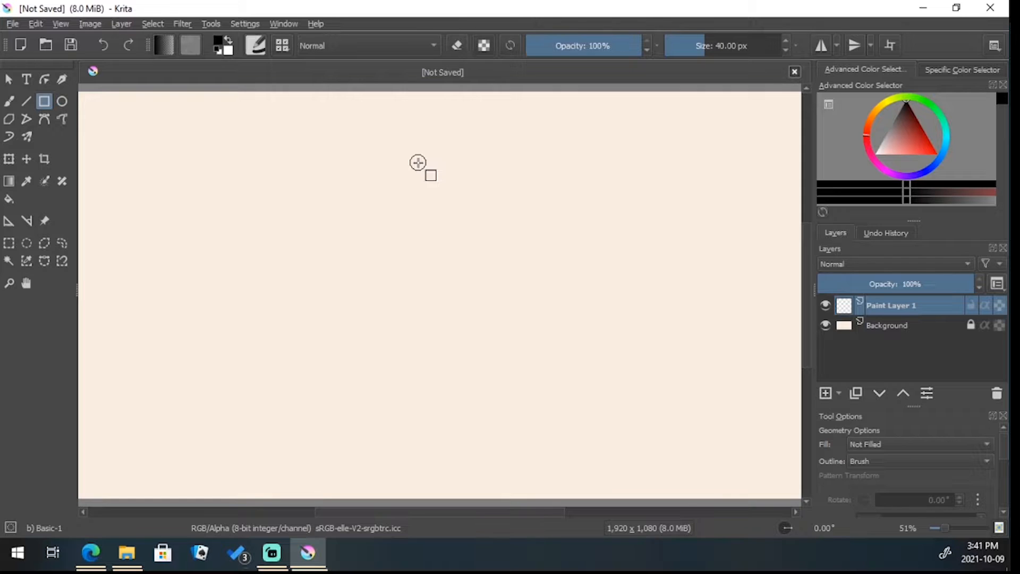
pyautogui.press('ctrl')
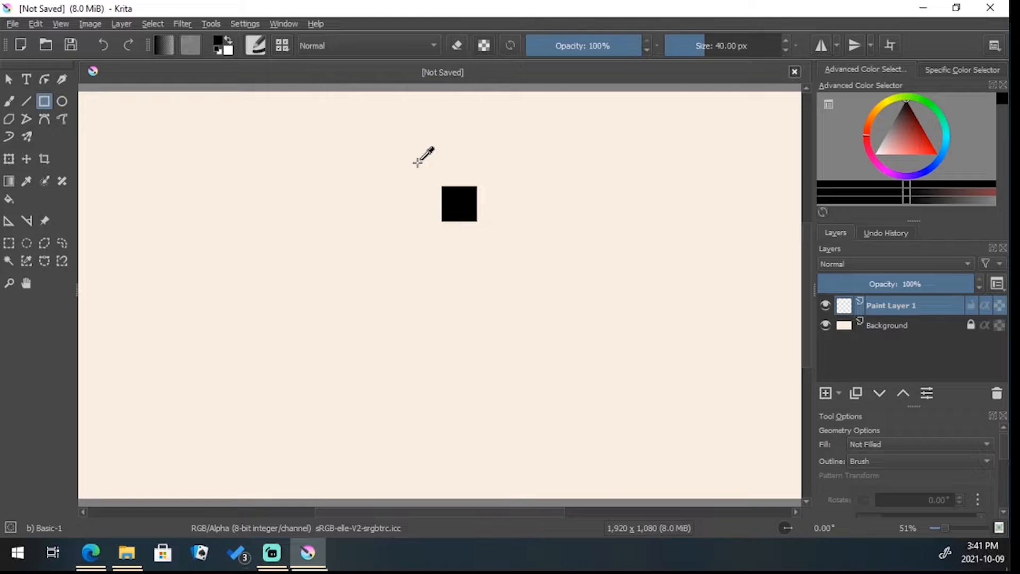
pyautogui.scroll(-1, 417, 162)
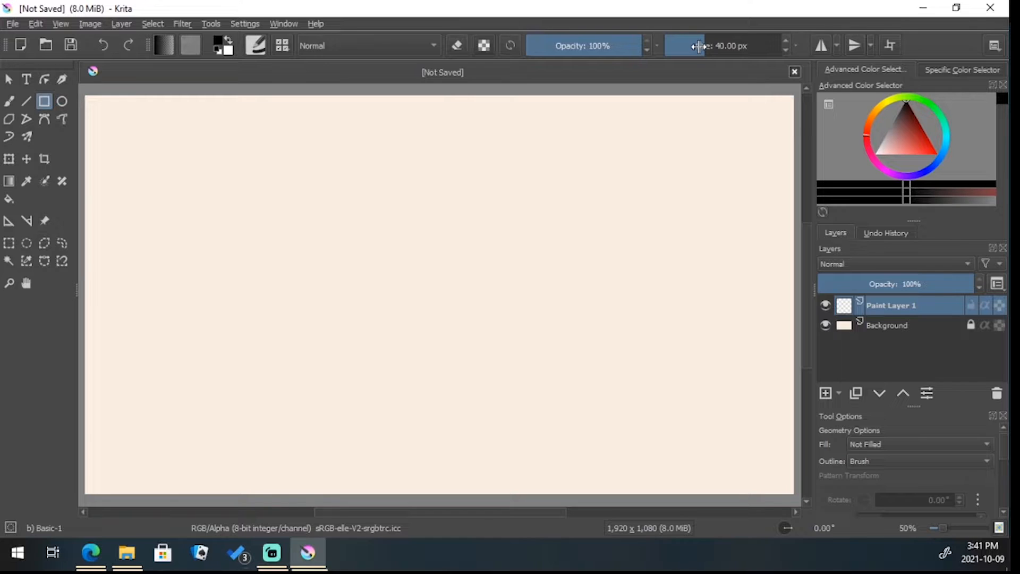
pyautogui.moveTo(700, 46); pyautogui.dragTo(694, 48)
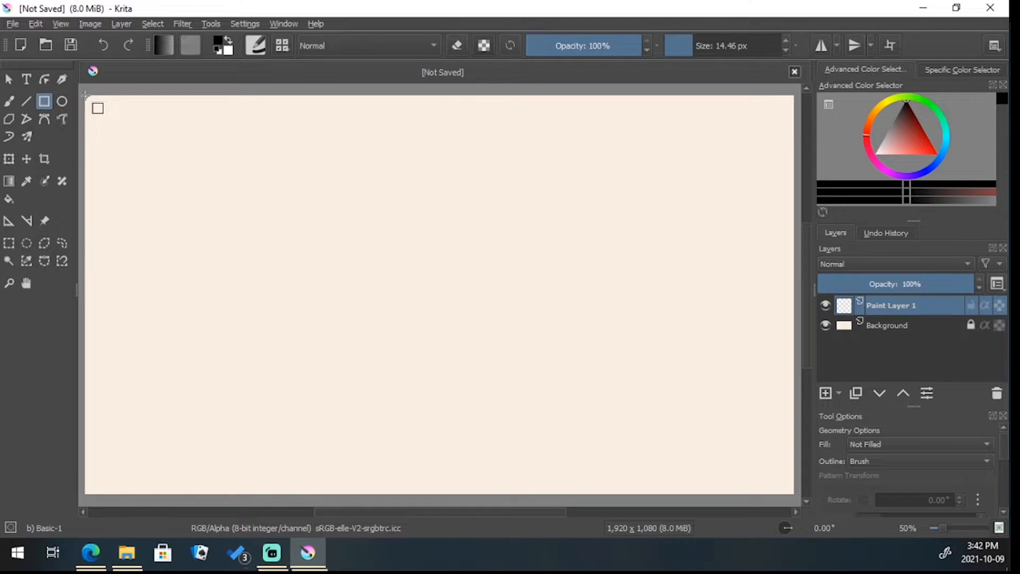
pyautogui.moveTo(85, 95)
pyautogui.mouseDown()
pyautogui.moveTo(411, 341)
pyautogui.moveTo(667, 440)
pyautogui.moveTo(711, 435)
pyautogui.moveTo(792, 493)
pyautogui.mouseUp()
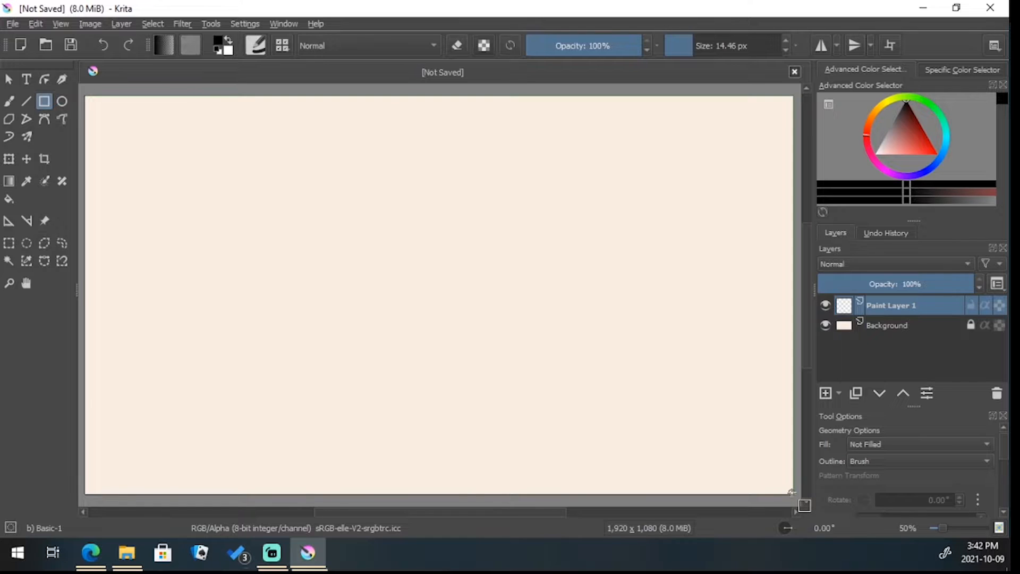
pyautogui.moveTo(792, 492); pyautogui.dragTo(792, 492)
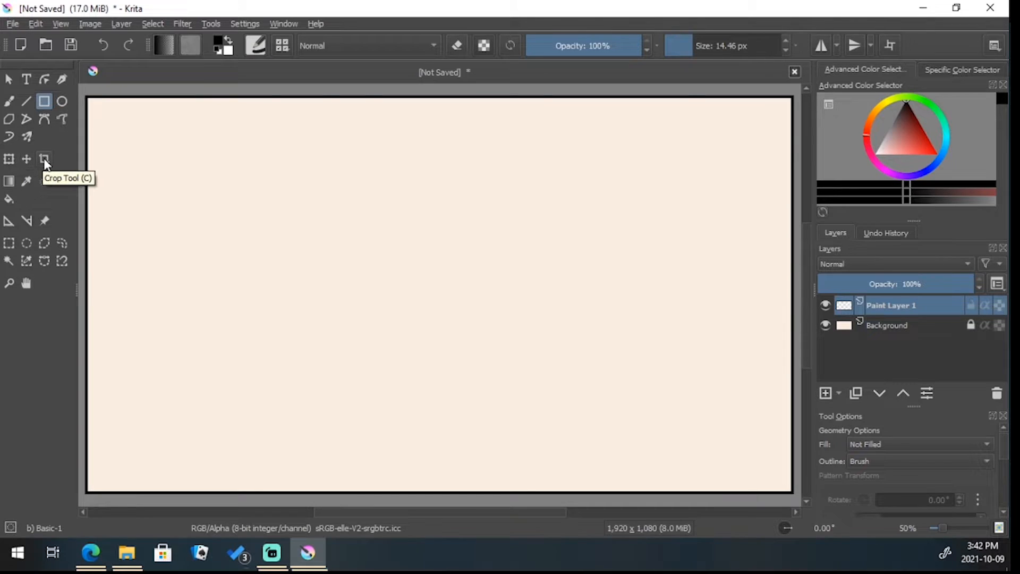
# Scale the black rectangle down to roughly 70% and place it in the canvas's lower-right area with a small margin around it
pyautogui.click(9, 159)
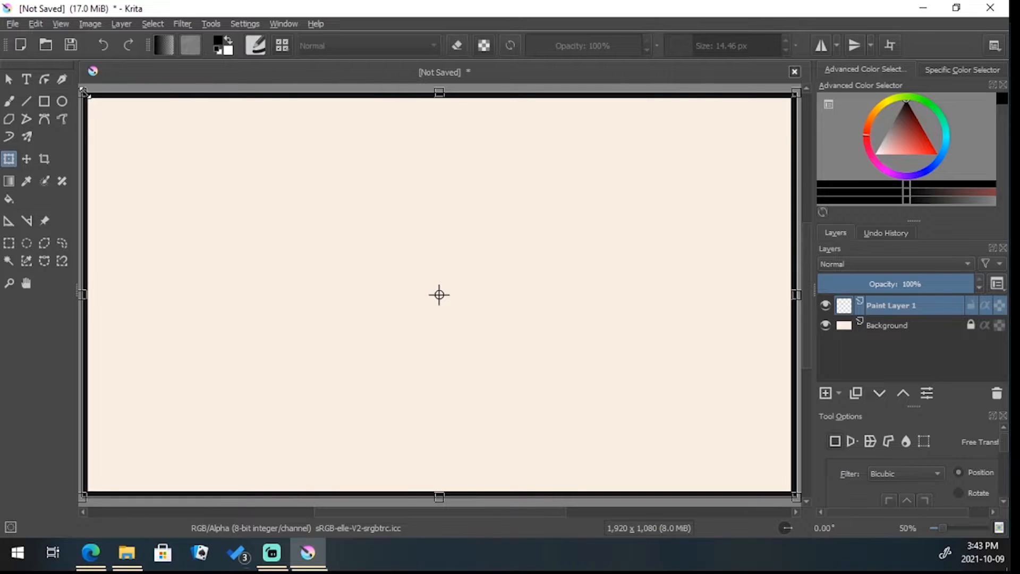
pyautogui.moveTo(84, 90); pyautogui.dragTo(287, 221)
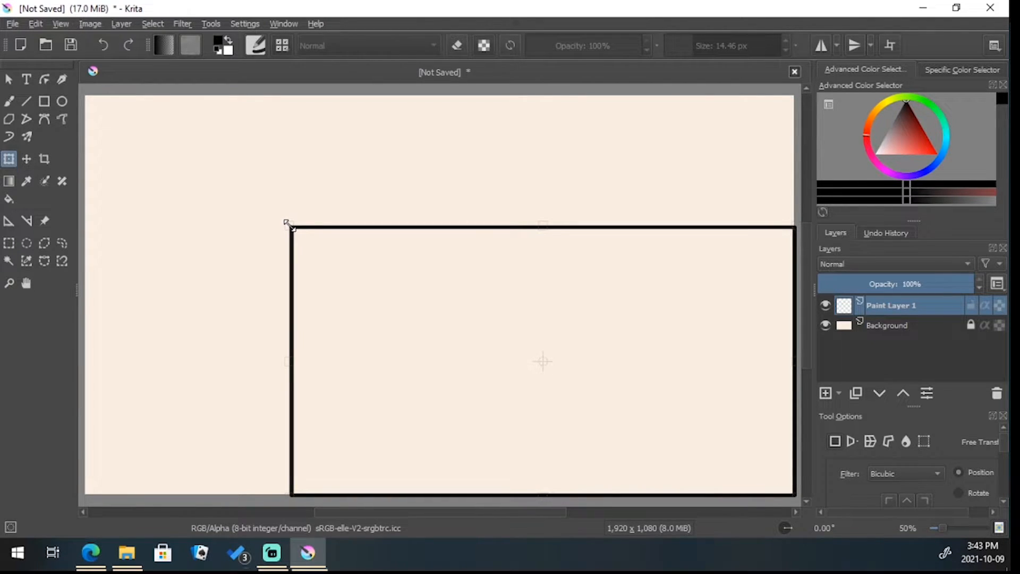
pyautogui.moveTo(377, 270); pyautogui.dragTo(366, 237)
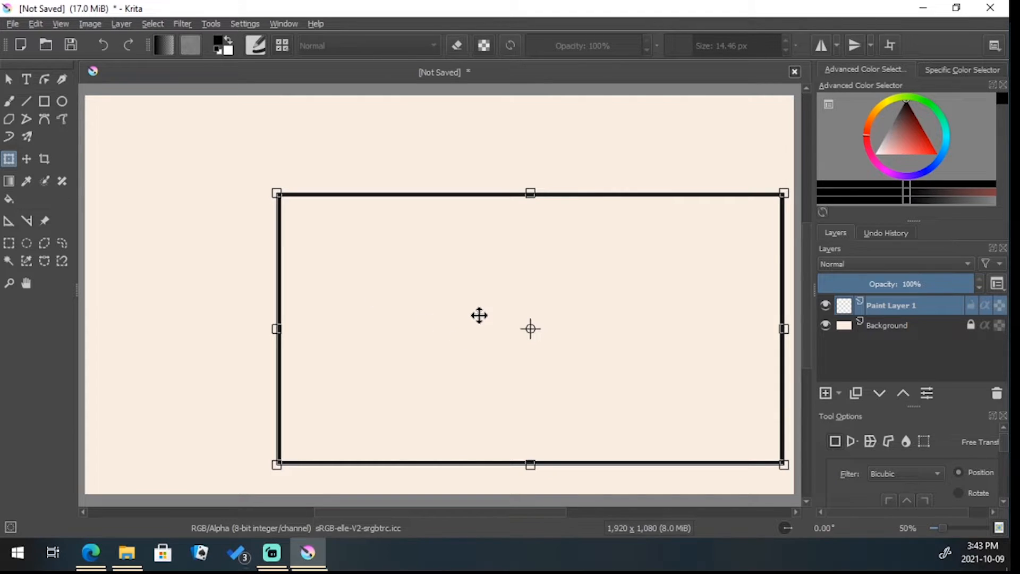
pyautogui.moveTo(477, 314)
pyautogui.mouseDown()
pyautogui.moveTo(469, 298)
pyautogui.moveTo(475, 321)
pyautogui.mouseUp()
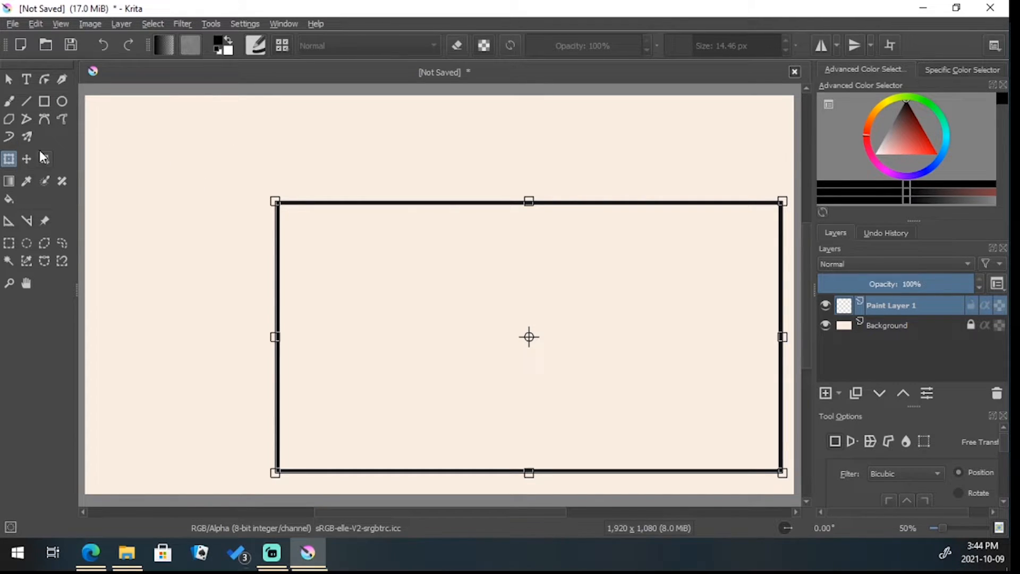
# Add a new paint layer above the large rectangle's layer
pyautogui.click(118, 23)
pyautogui.moveTo(214, 90)
pyautogui.click(396, 88)
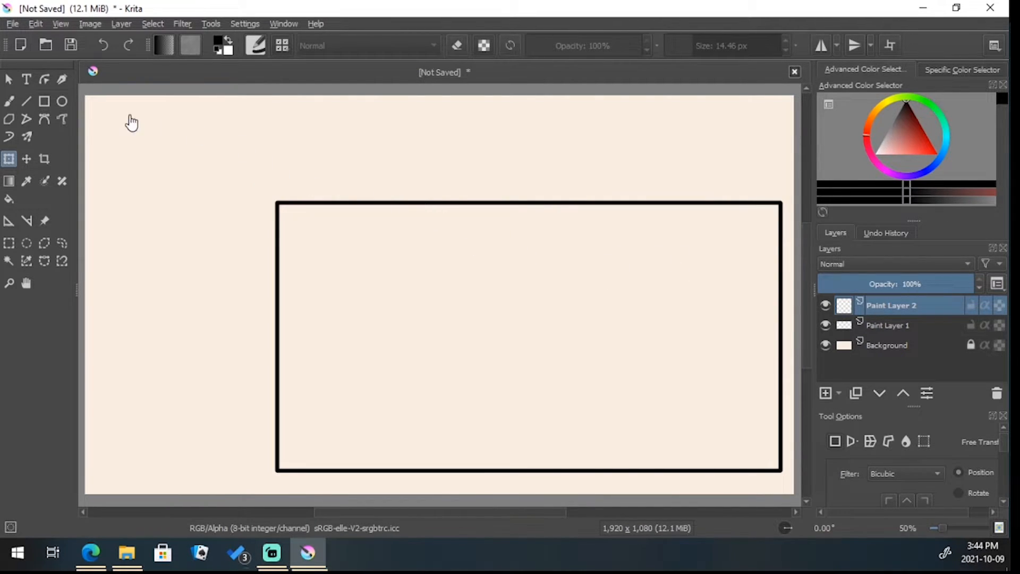
# Try a freehand brush curve and an Eraser Circle stroke on the new layer, undoing both strokes
pyautogui.click(10, 102)
pyautogui.moveTo(190, 129)
pyautogui.mouseDown()
pyautogui.moveTo(235, 175)
pyautogui.moveTo(231, 237)
pyautogui.moveTo(254, 263)
pyautogui.moveTo(311, 244)
pyautogui.moveTo(325, 170)
pyautogui.mouseUp()
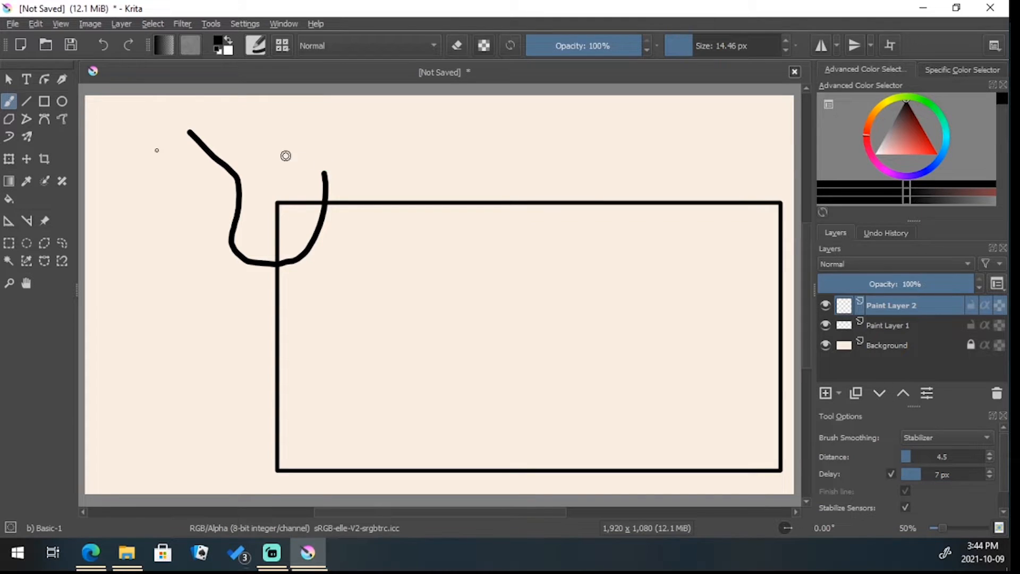
pyautogui.click(283, 45)
pyautogui.click(308, 106)
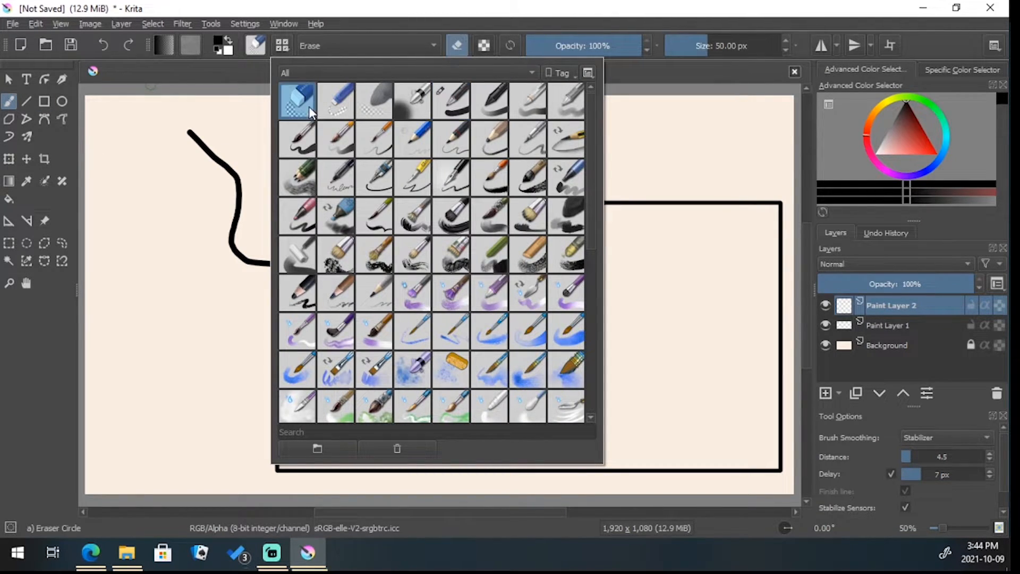
pyautogui.click(383, 26)
pyautogui.moveTo(341, 155)
pyautogui.mouseDown()
pyautogui.moveTo(298, 255)
pyautogui.moveTo(249, 260)
pyautogui.moveTo(228, 240)
pyautogui.moveTo(234, 257)
pyautogui.moveTo(238, 177)
pyautogui.moveTo(191, 135)
pyautogui.mouseUp()
pyautogui.click(102, 45)
pyautogui.click(102, 43)
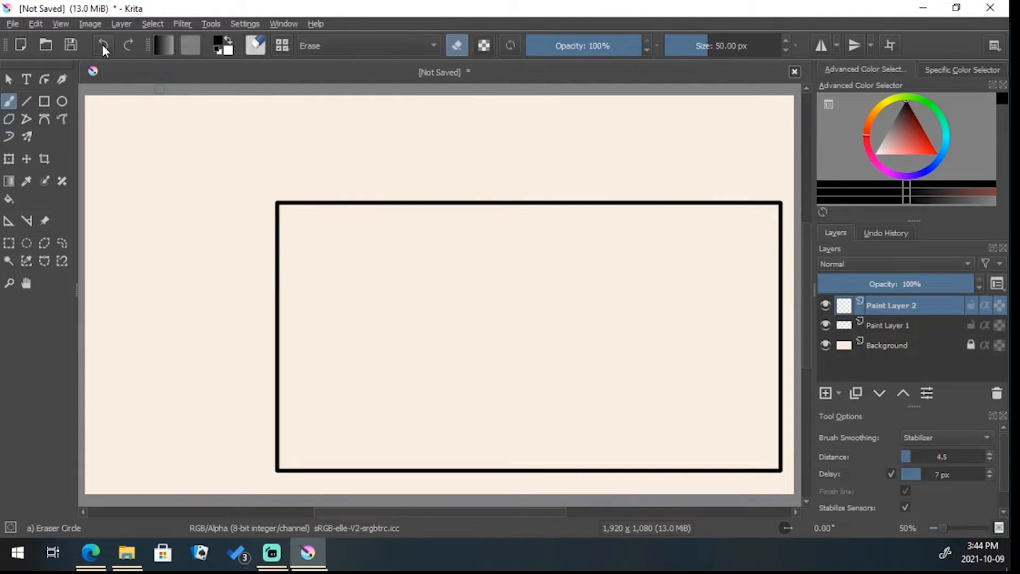
# Draw a smaller unfilled rectangle with the Basic-1 brush preset in the canvas's upper-left area, beside the large frame
pyautogui.click(282, 46)
pyautogui.click(452, 101)
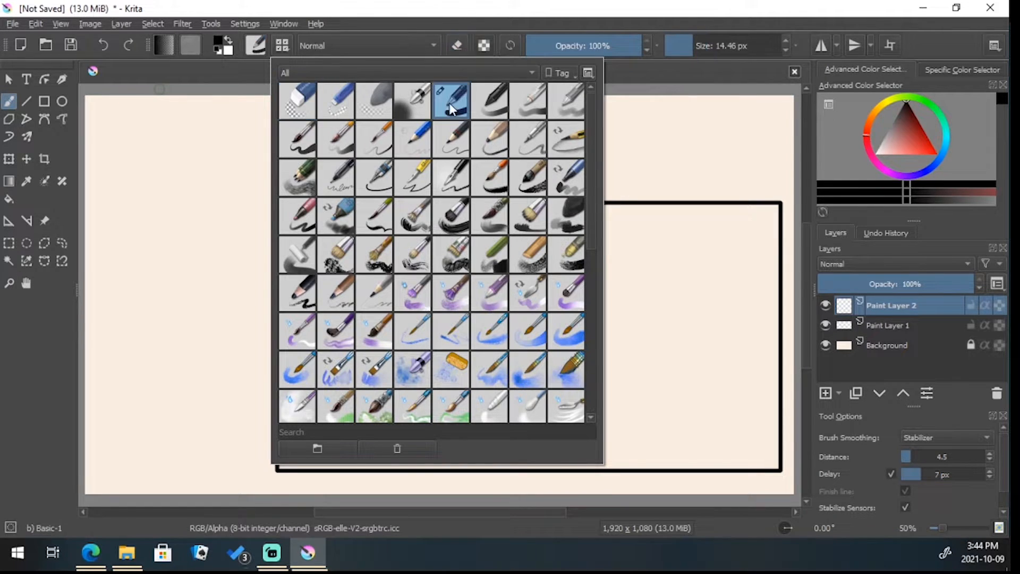
pyautogui.moveTo(454, 103)
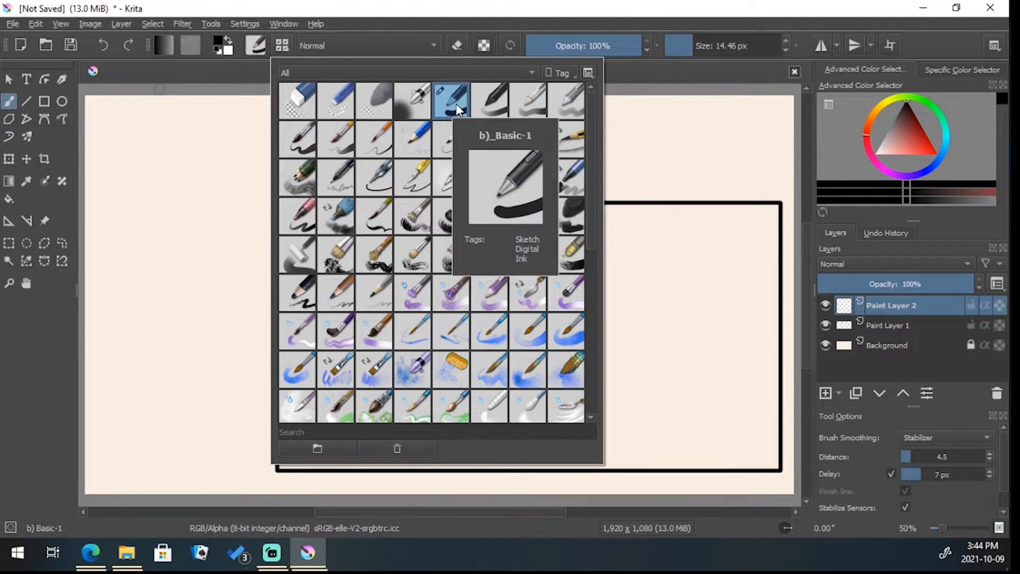
pyautogui.click(428, 28)
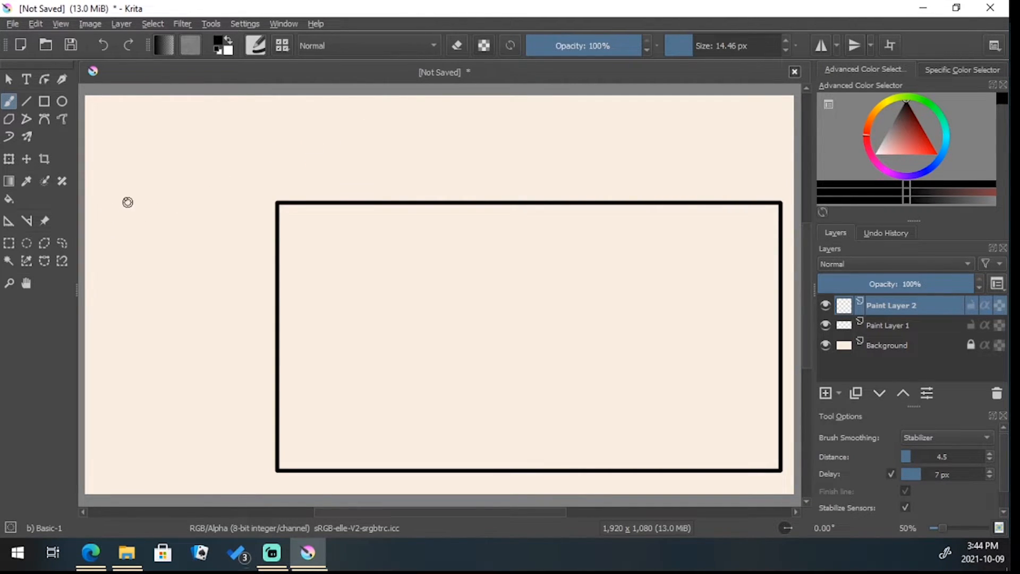
pyautogui.click(46, 101)
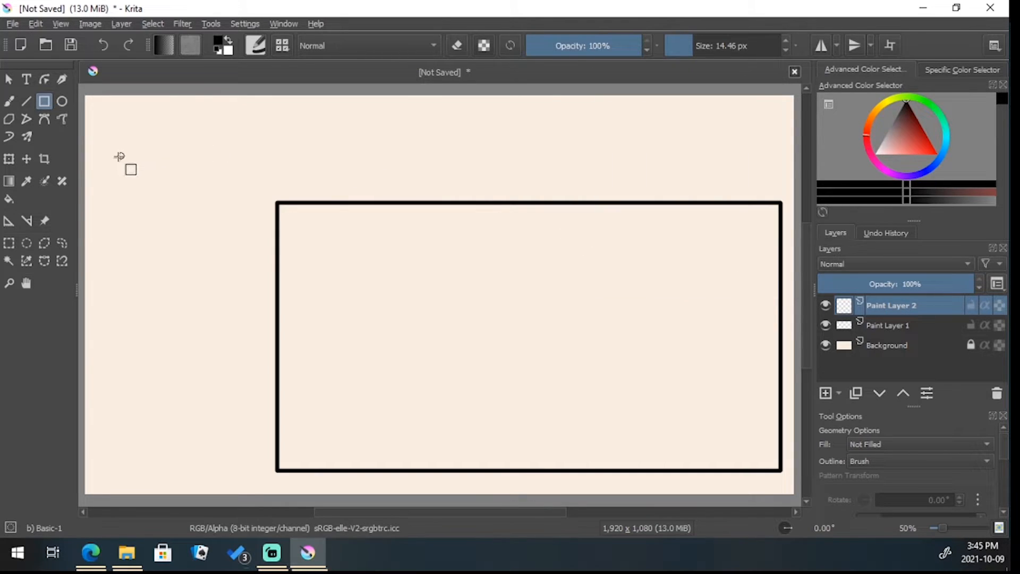
pyautogui.moveTo(96, 157); pyautogui.dragTo(261, 303)
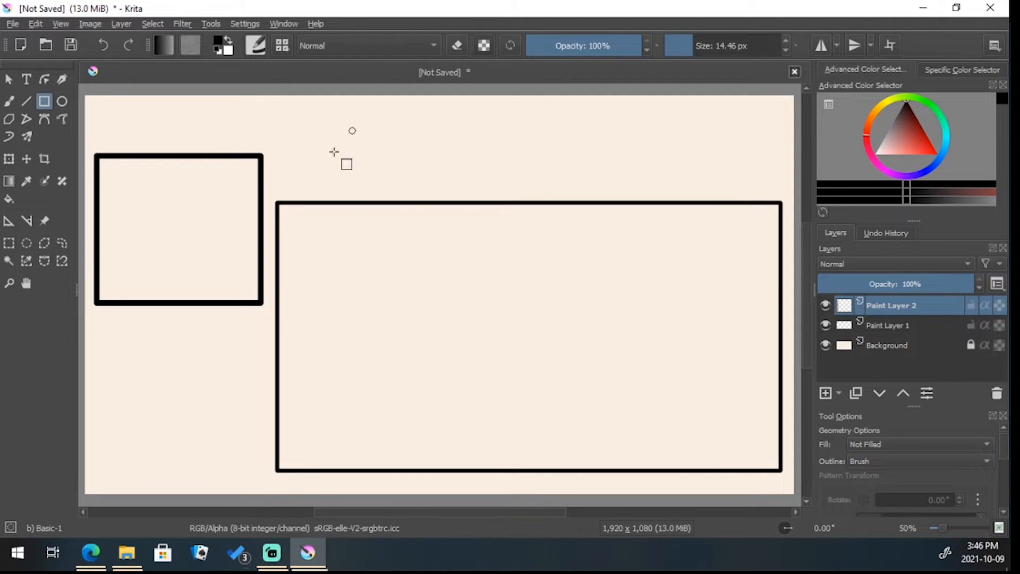
# Open the image death-star-planet-star-wars-nt-1920x1080 from the Reference Pics folder as a separate document
pyautogui.click(16, 24)
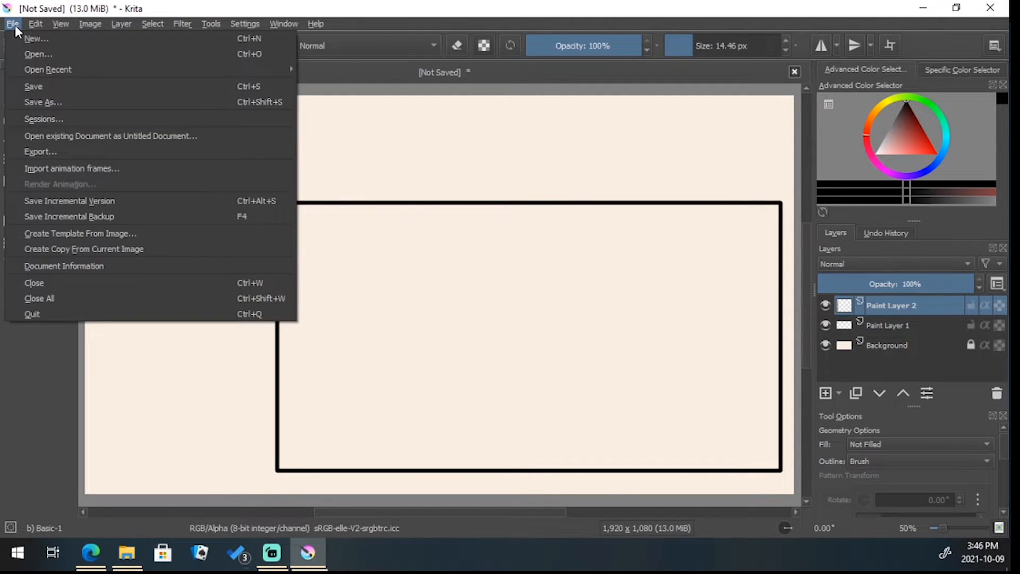
pyautogui.click(33, 50)
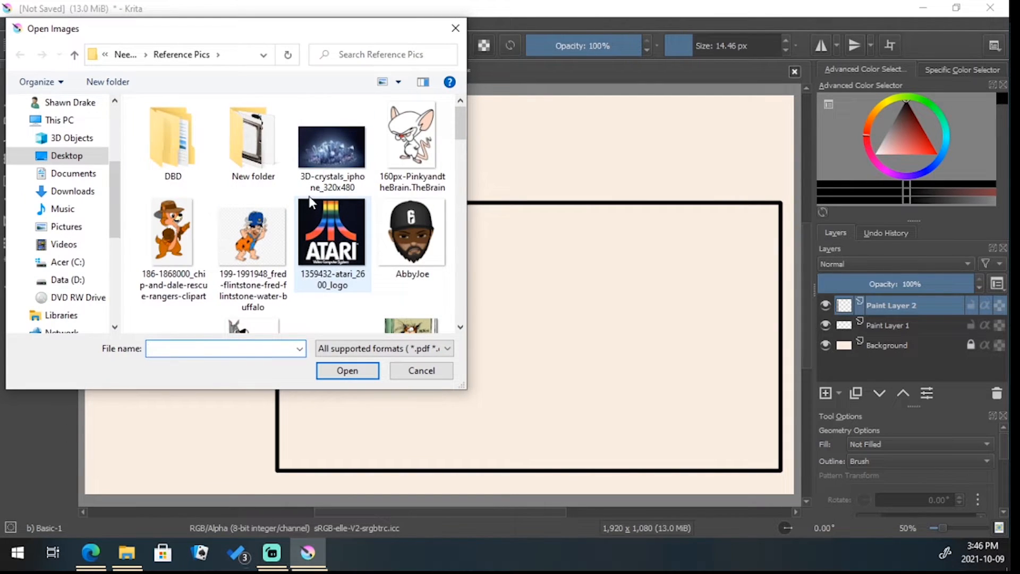
pyautogui.scroll(-8, 223, 202)
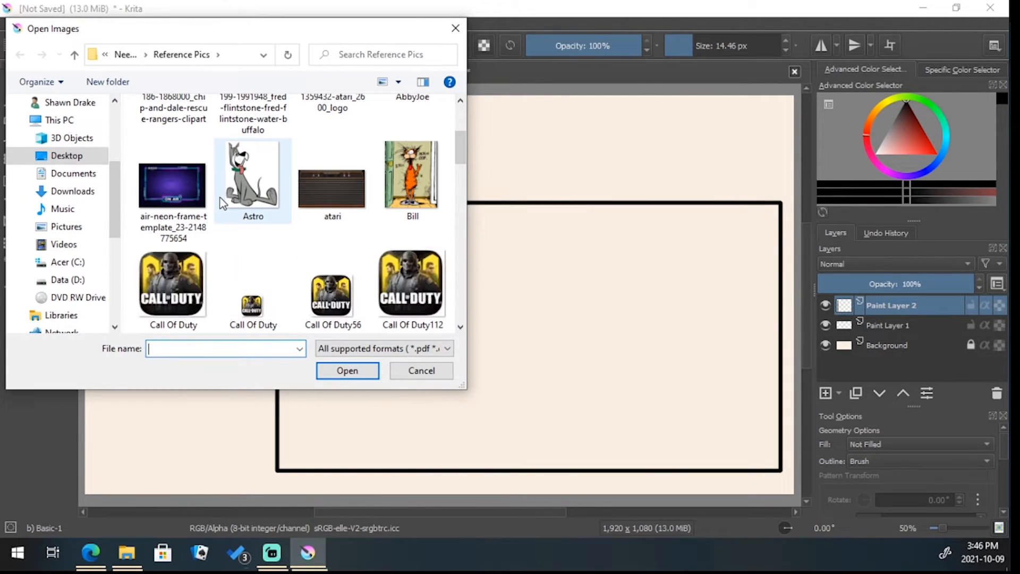
pyautogui.scroll(-2, 223, 204)
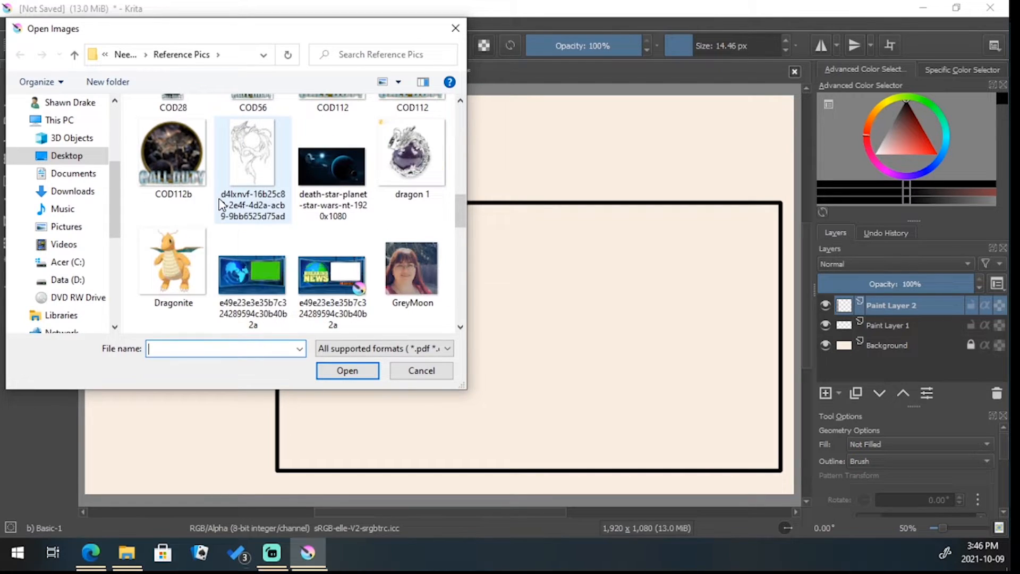
pyautogui.click(330, 174)
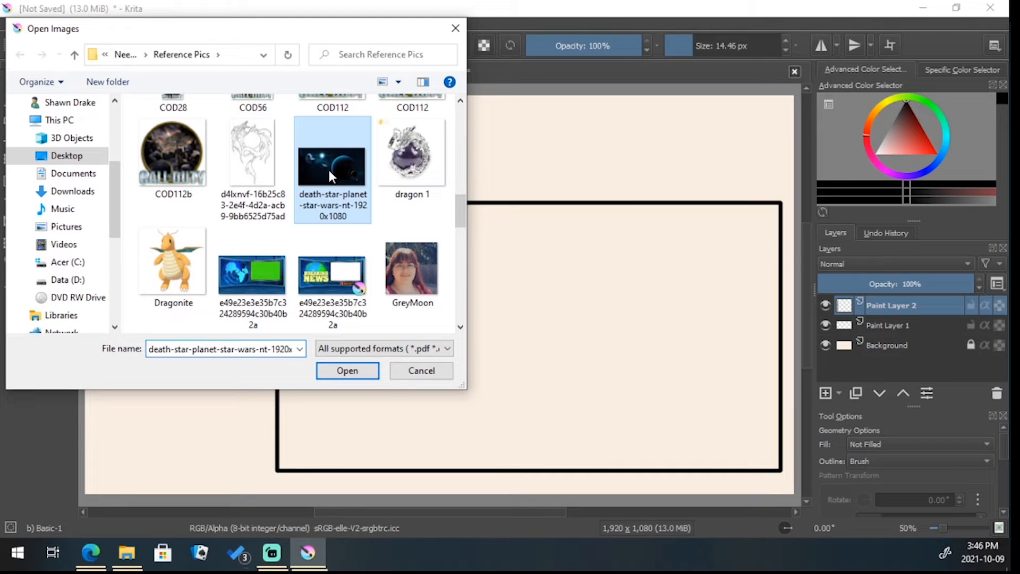
pyautogui.click(364, 377)
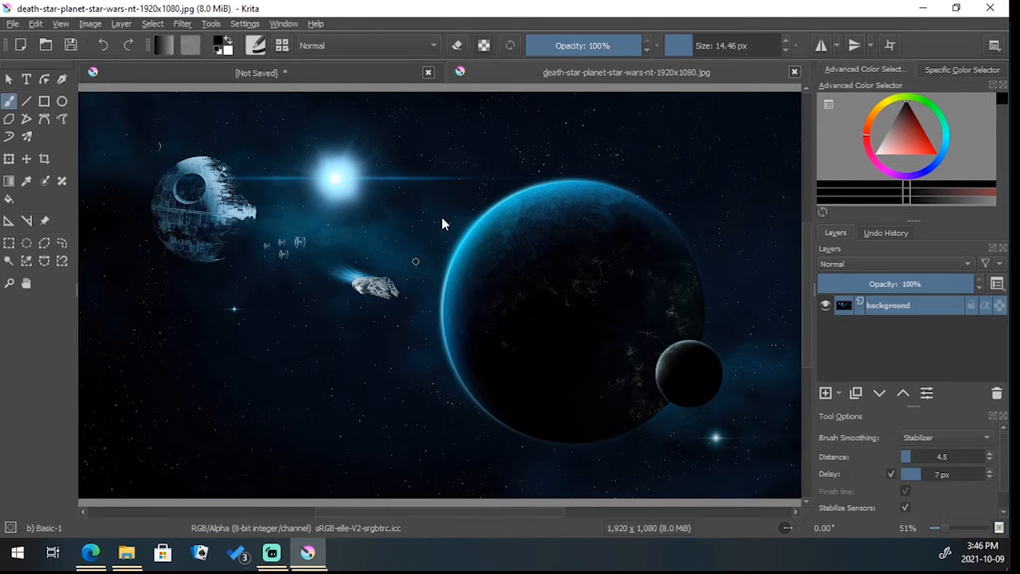
# Copy the Death Star image and paste it into the unsaved document with the two frames
pyautogui.click(259, 70)
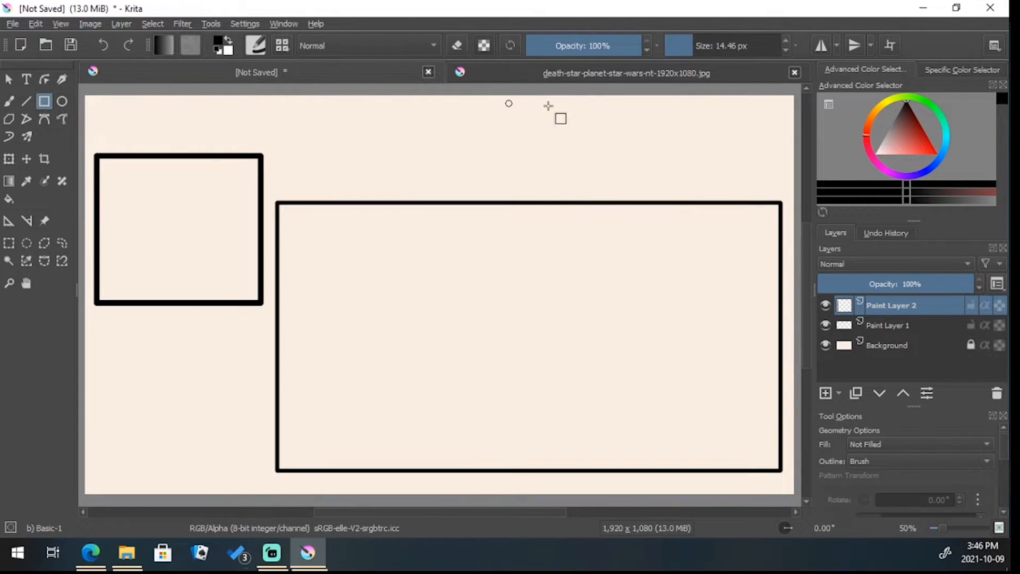
pyautogui.click(571, 73)
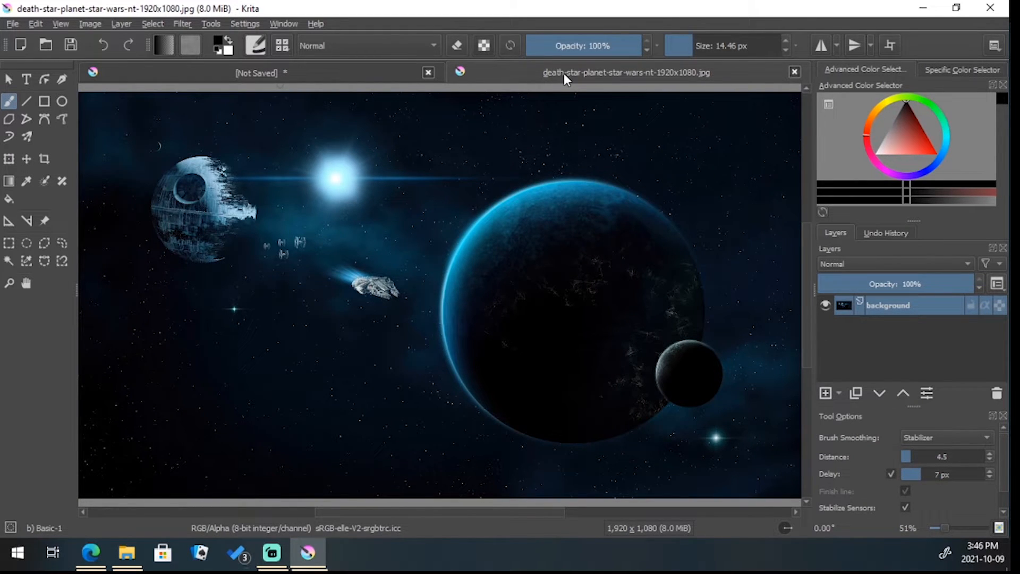
pyautogui.click(36, 23)
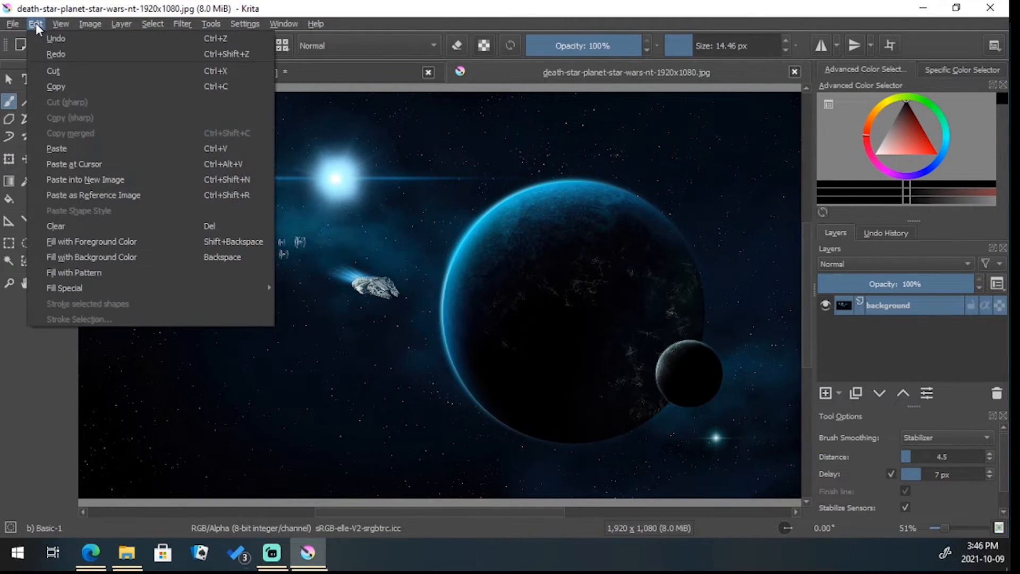
pyautogui.click(60, 86)
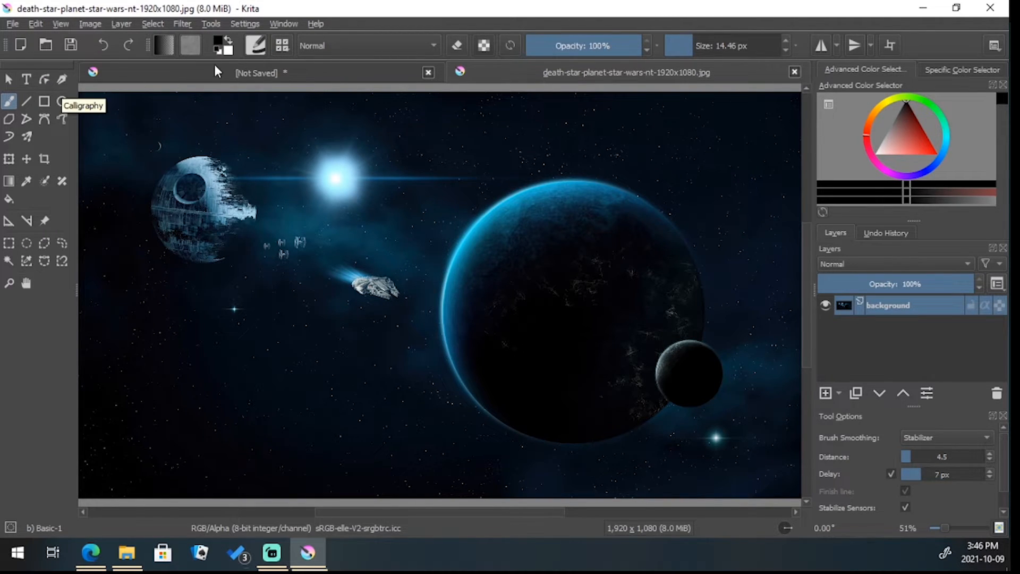
pyautogui.click(227, 73)
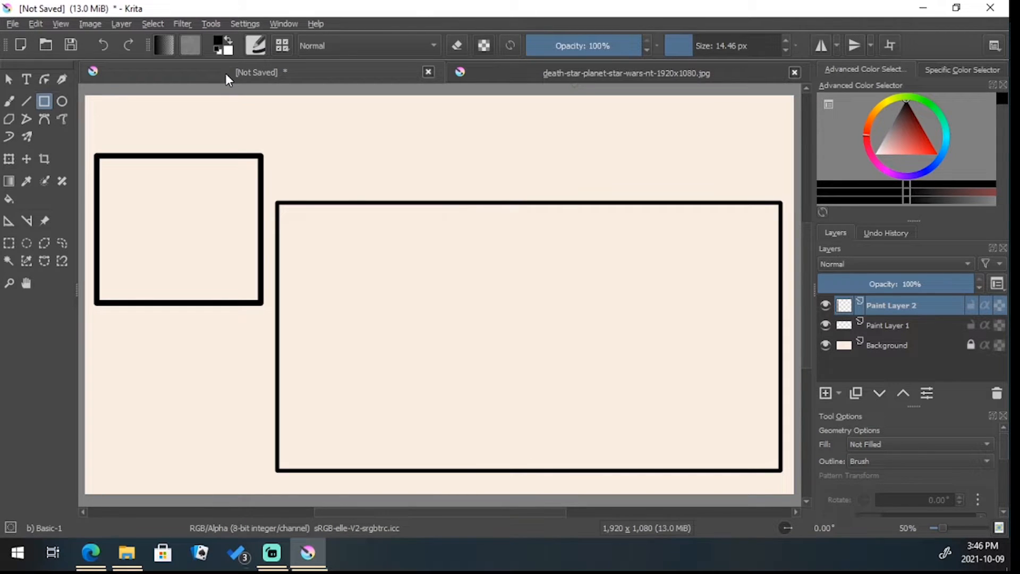
pyautogui.click(35, 23)
pyautogui.click(78, 150)
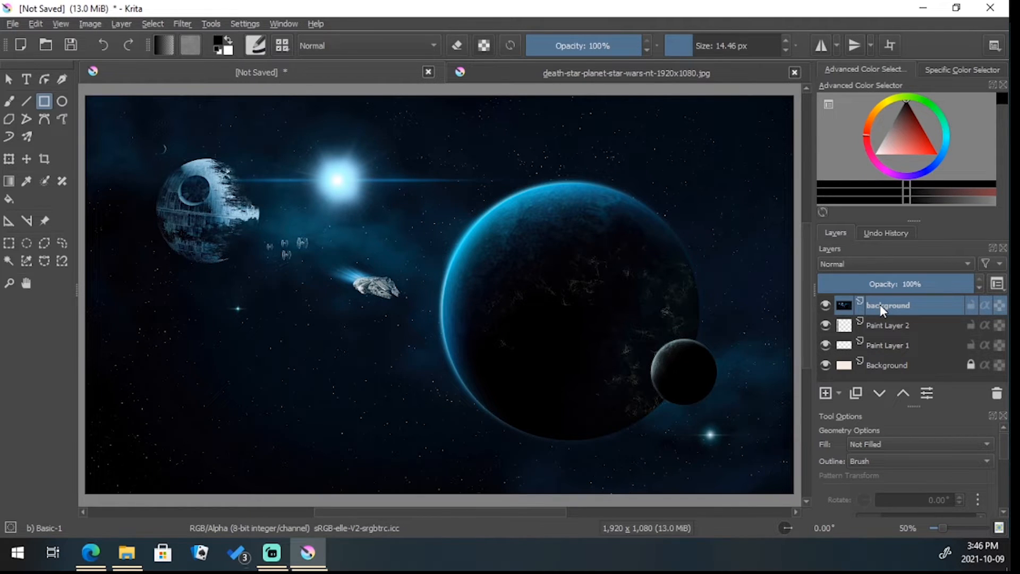
# Move the pasted space image layer below Paint Layer 1 so it sits behind both frames
pyautogui.moveTo(880, 305)
pyautogui.moveTo(881, 312); pyautogui.dragTo(875, 352)
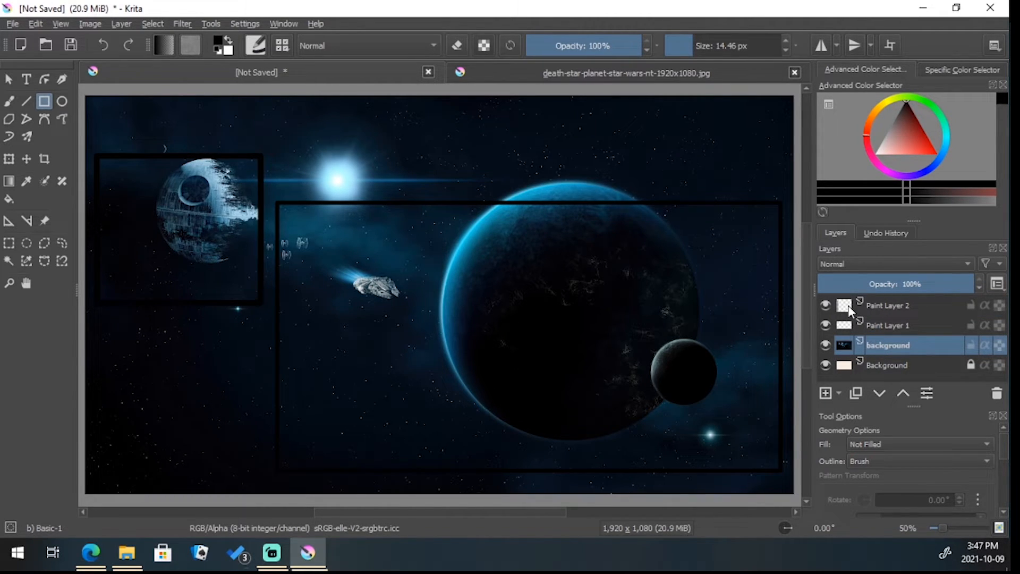
pyautogui.moveTo(848, 305)
pyautogui.moveTo(900, 346)
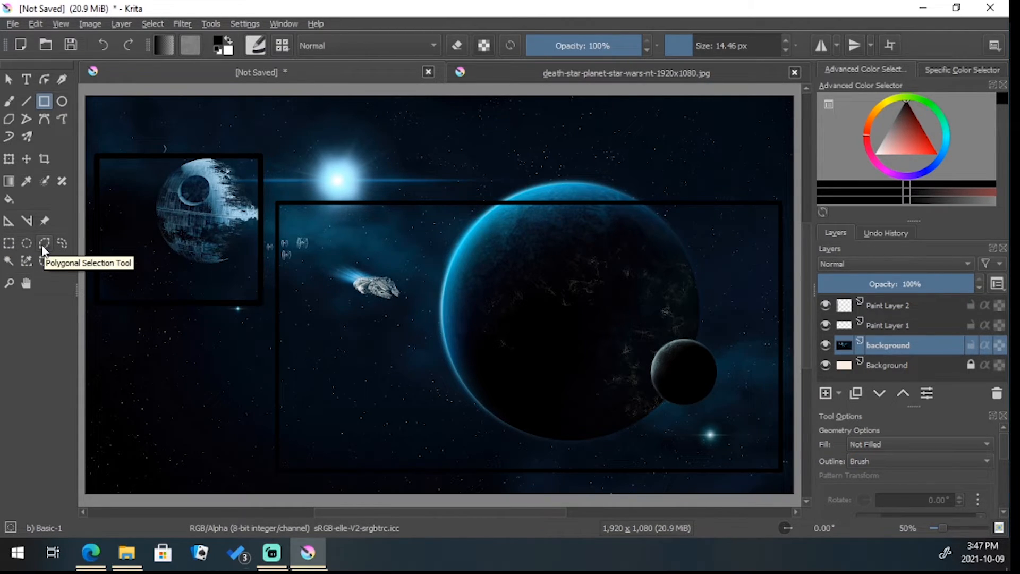
# Cut the part of the space image layer inside the large frame using a rectangular selection, and clear the selection
pyautogui.click(9, 244)
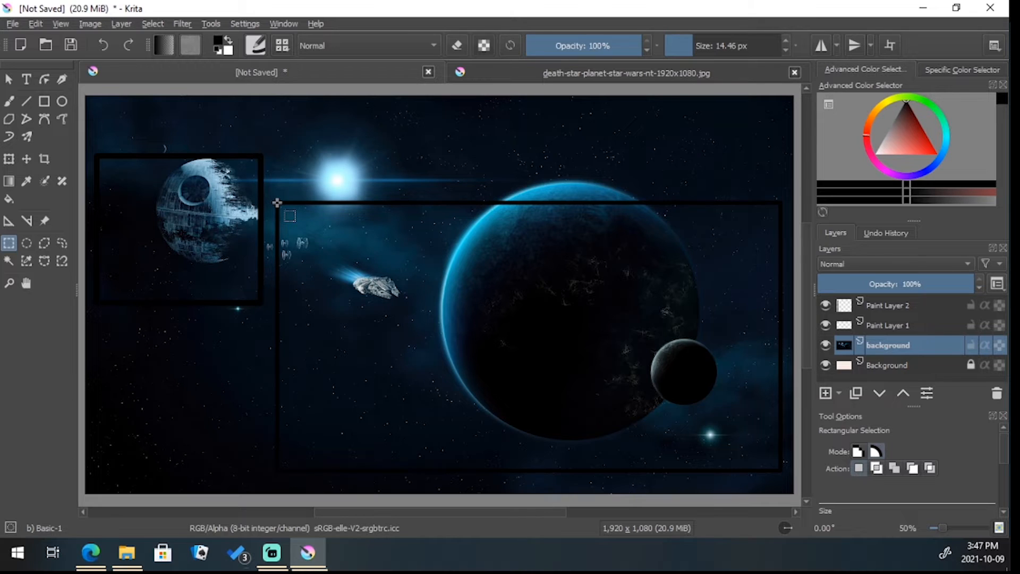
pyautogui.moveTo(277, 203); pyautogui.dragTo(780, 469)
pyautogui.click(40, 21)
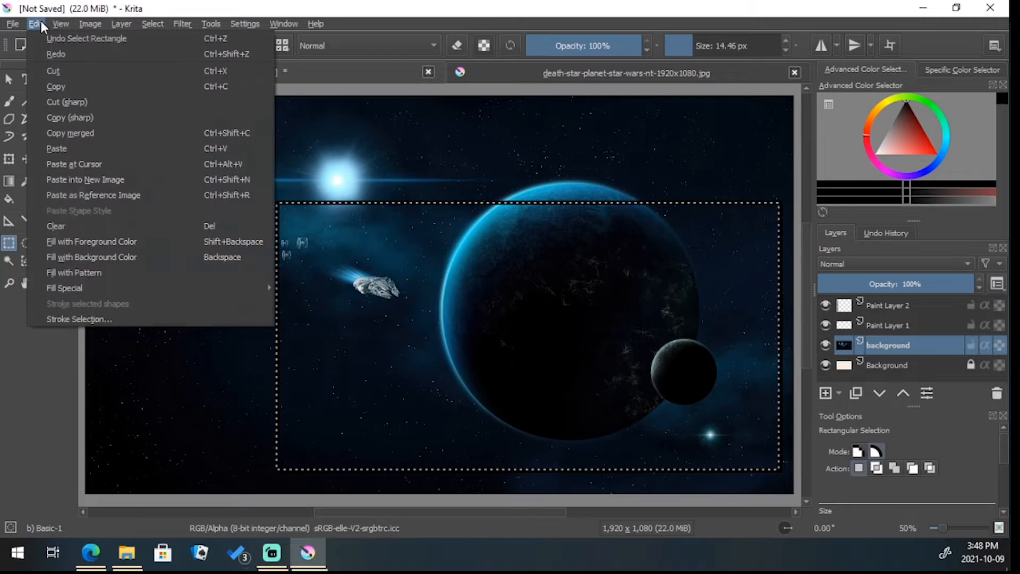
pyautogui.click(48, 72)
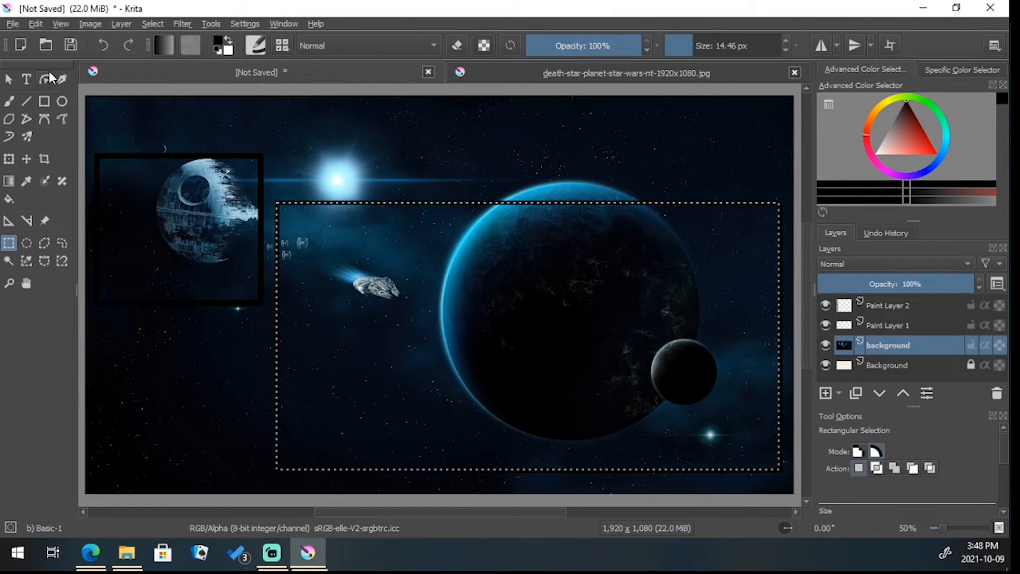
pyautogui.click(320, 154)
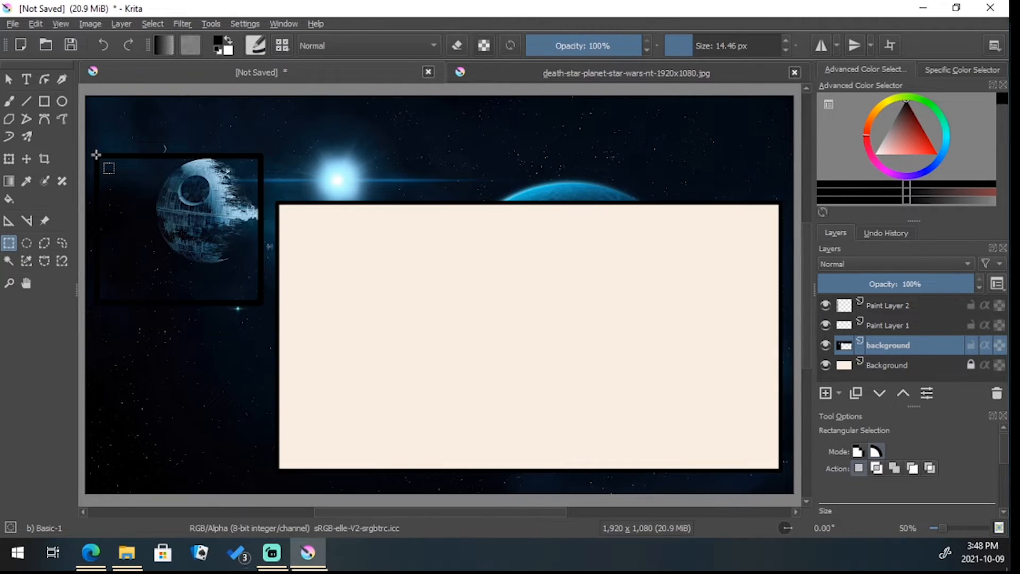
pyautogui.moveTo(96, 155); pyautogui.dragTo(261, 307)
pyautogui.click(38, 22)
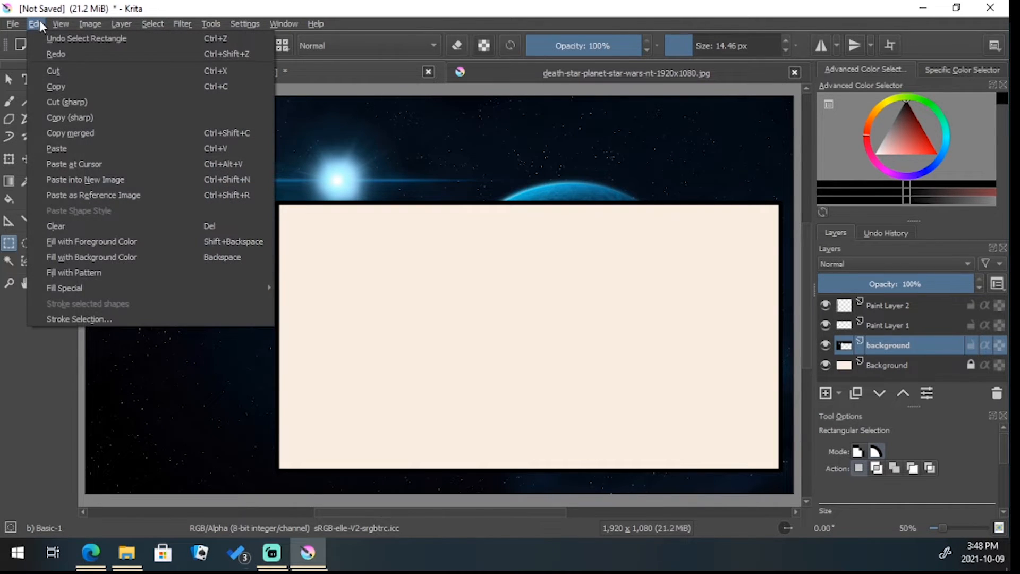
pyautogui.click(58, 71)
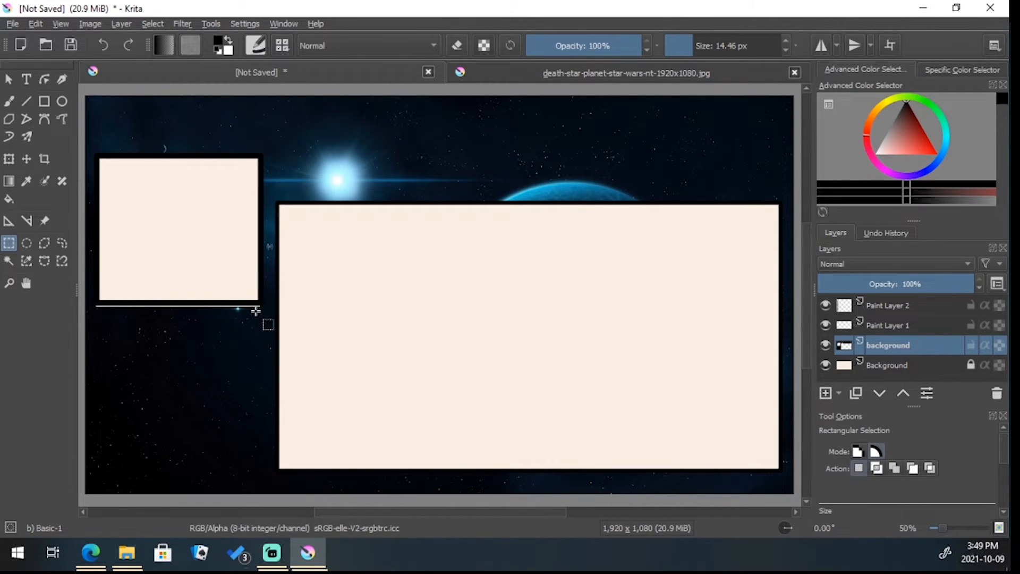
pyautogui.click(101, 46)
pyautogui.click(101, 46)
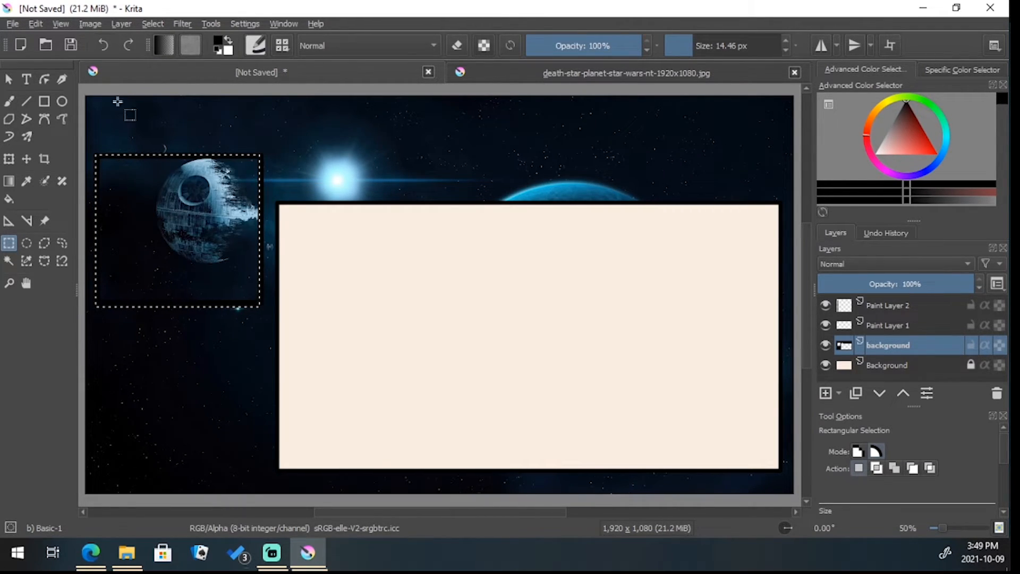
pyautogui.click(120, 141)
# Cut the part of the space image layer inside the small frame, keeping the selection within the frame's outer edges, and deselect
pyautogui.moveTo(96, 155); pyautogui.dragTo(259, 302)
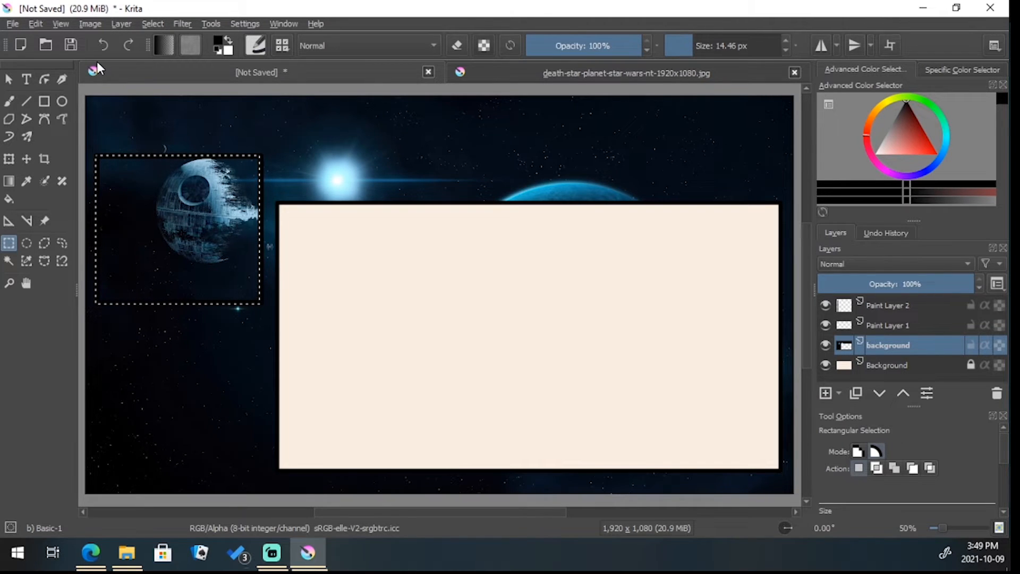
pyautogui.click(36, 23)
pyautogui.click(64, 70)
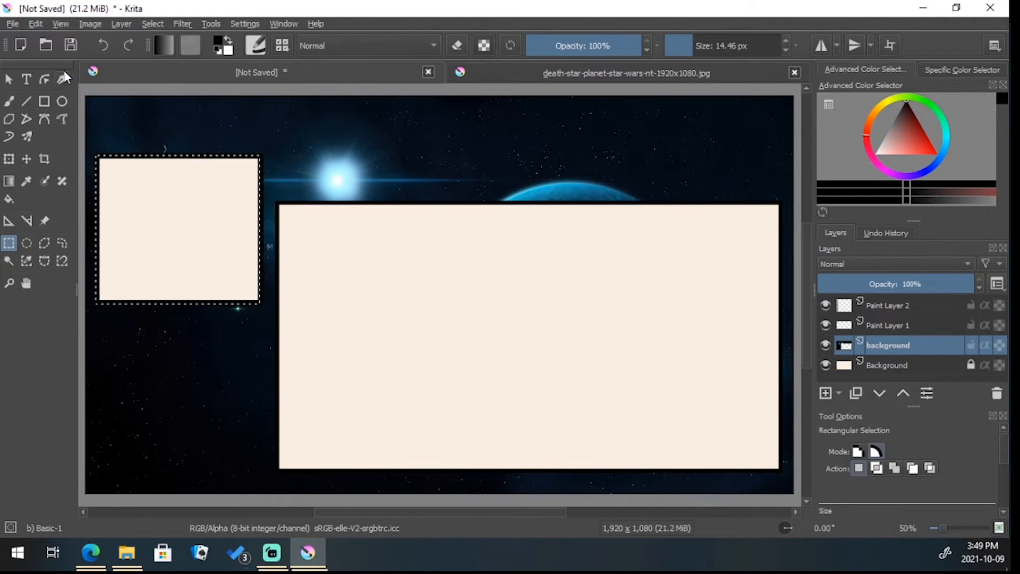
pyautogui.click(308, 155)
# Unlock the bottom Background layer and set its opacity to 0% in the layer properties
pyautogui.moveTo(887, 359)
pyautogui.click(899, 366)
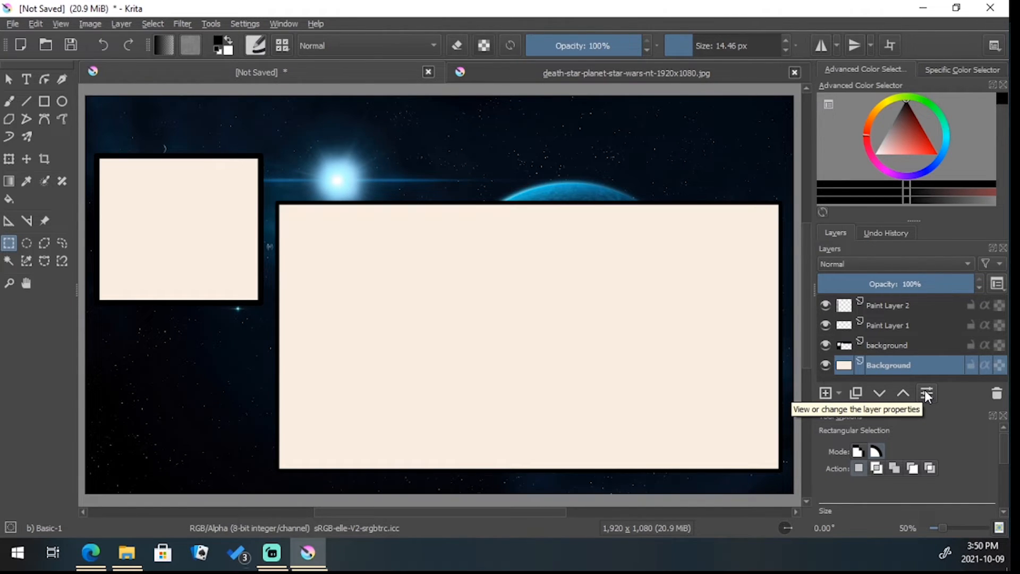
pyautogui.click(926, 397)
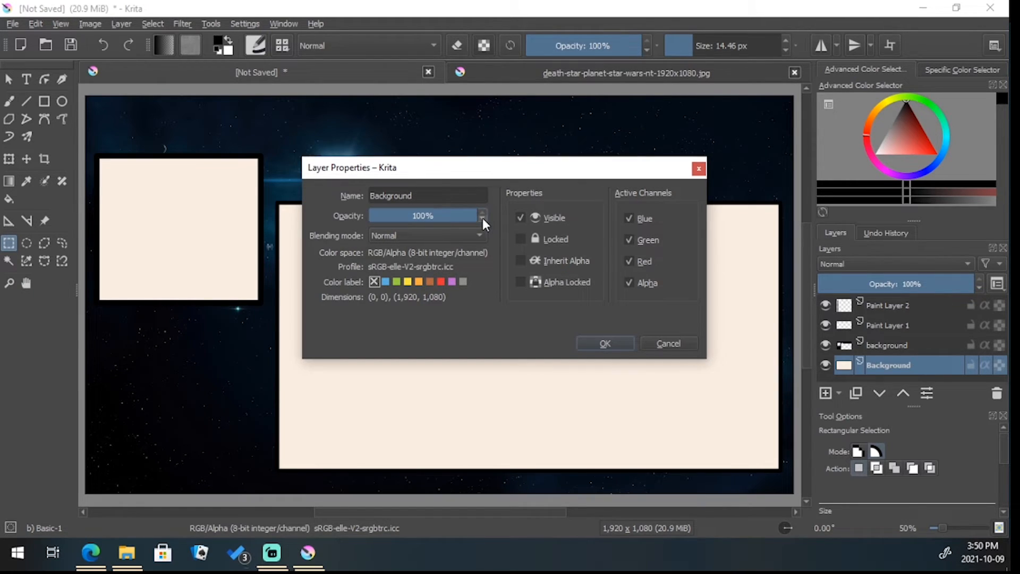
pyautogui.click(483, 218)
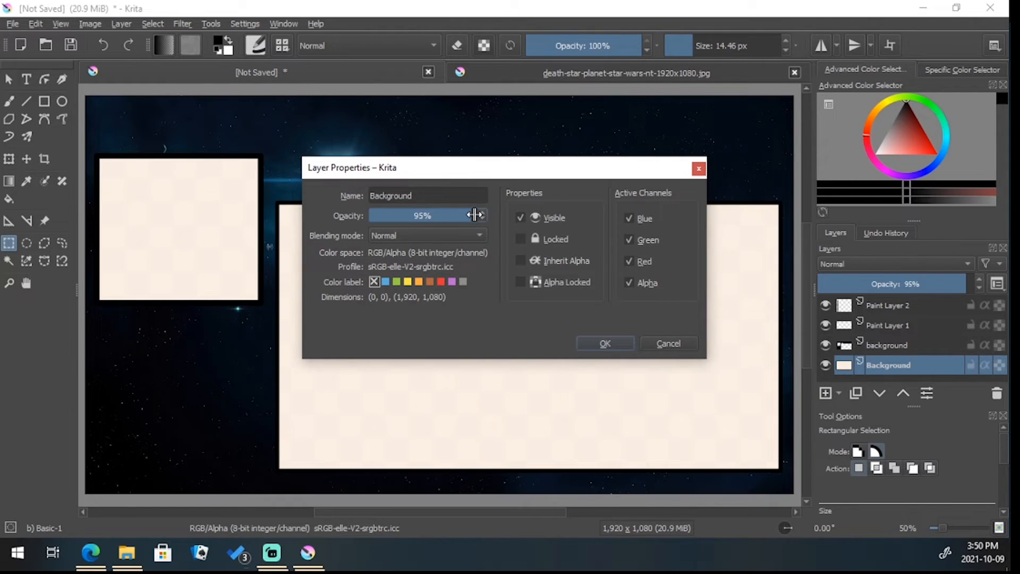
pyautogui.moveTo(474, 215); pyautogui.dragTo(340, 219)
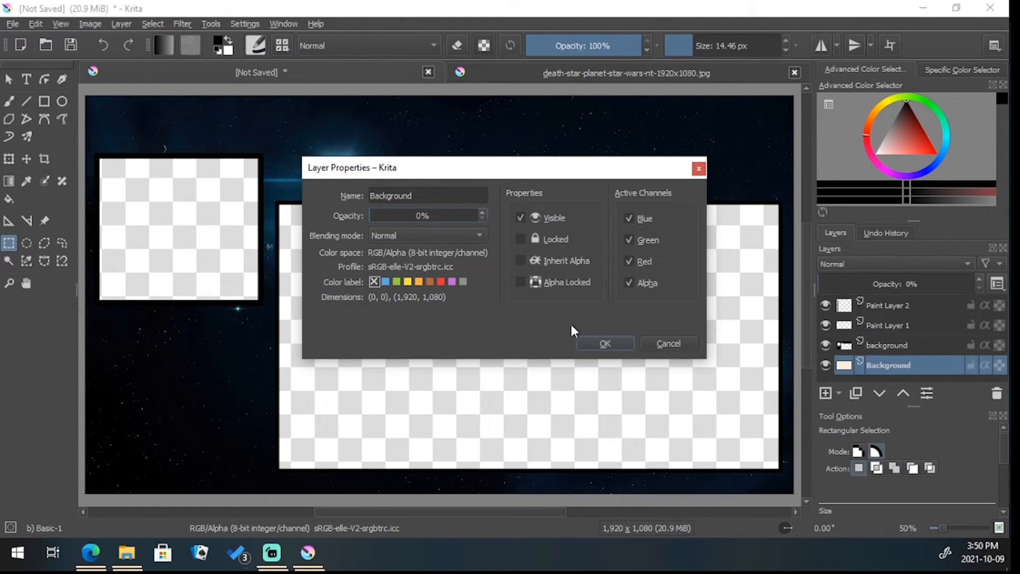
pyautogui.click(605, 342)
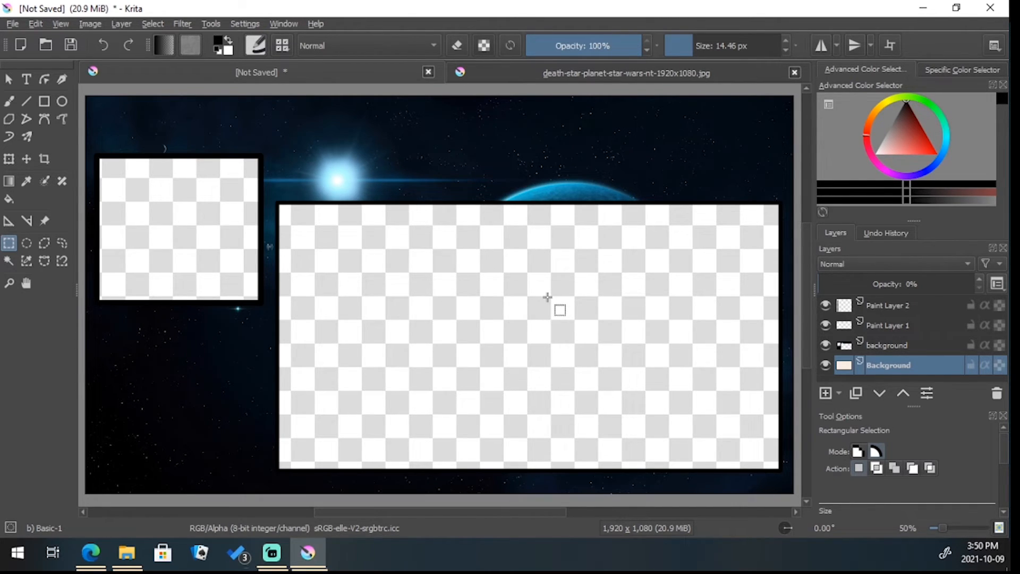
# Save the document as a Krita file named Space Overlay in the Downloads folder on drive D
pyautogui.click(12, 24)
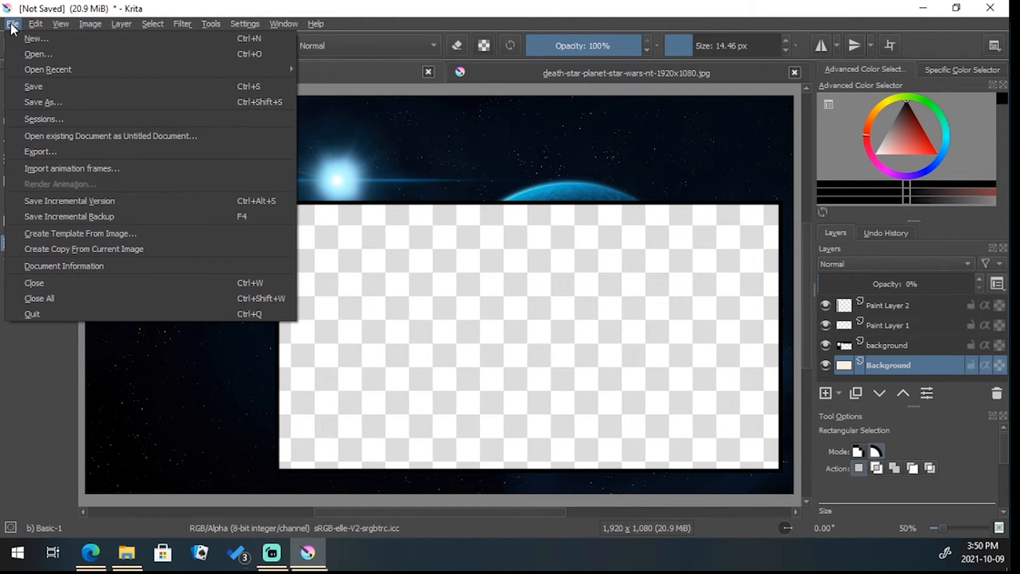
pyautogui.click(53, 106)
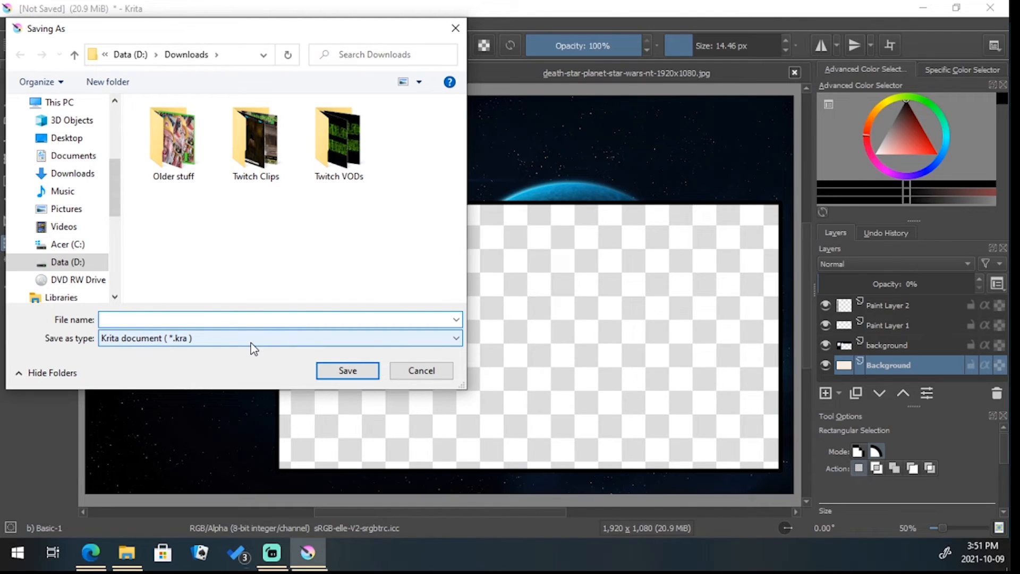
pyautogui.write('Space Overlay')
pyautogui.click(360, 372)
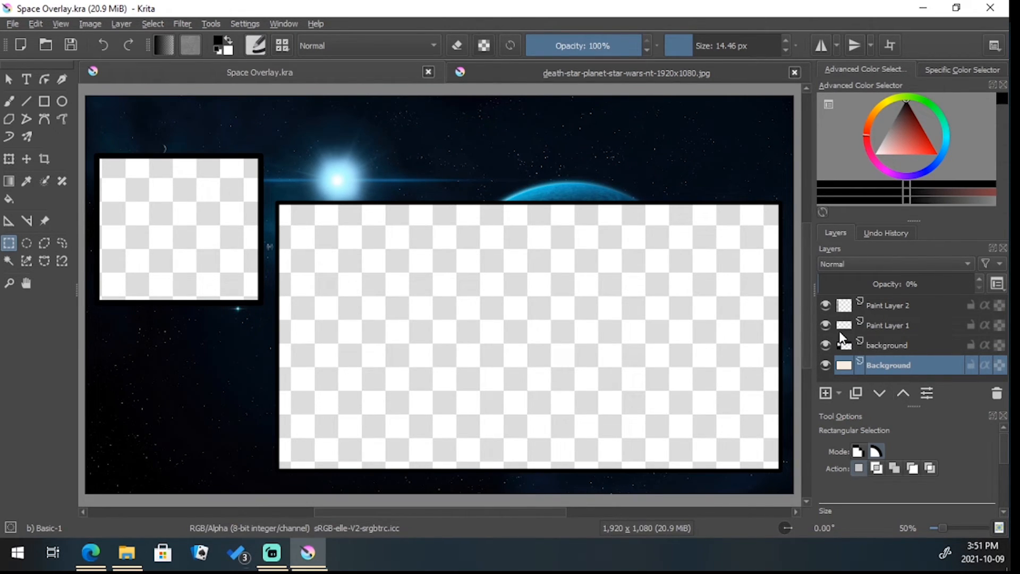
# Save the overlay as the PNG image Space Overlay in Downloads, with the alpha channel stored and compression 9
pyautogui.moveTo(834, 324)
pyautogui.click(12, 24)
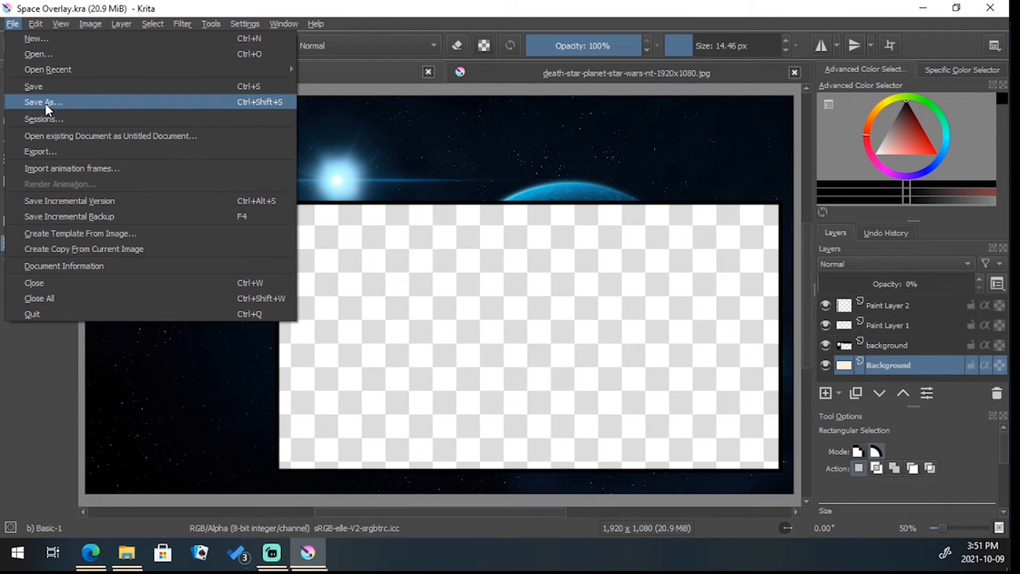
pyautogui.click(46, 103)
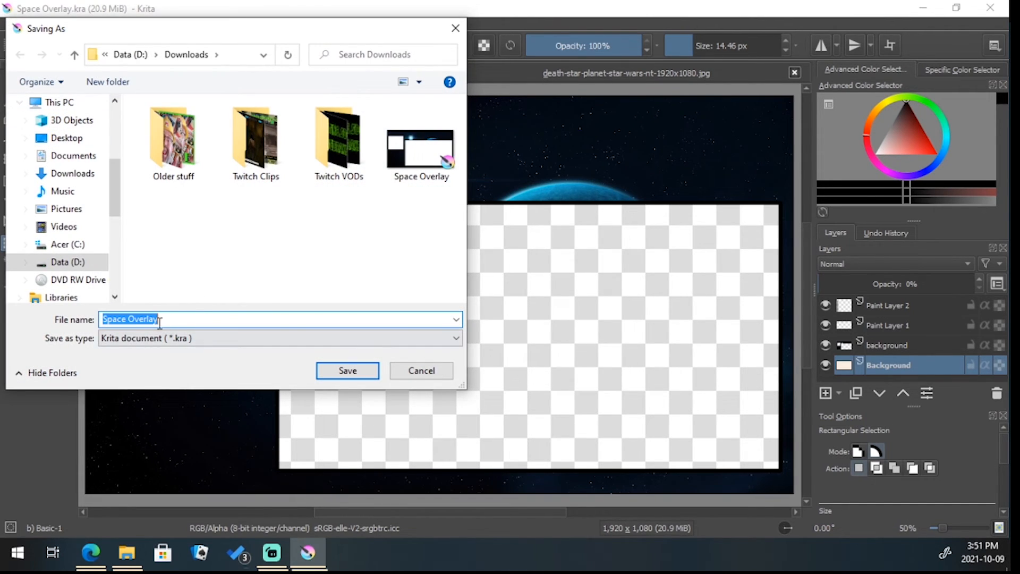
pyautogui.click(163, 340)
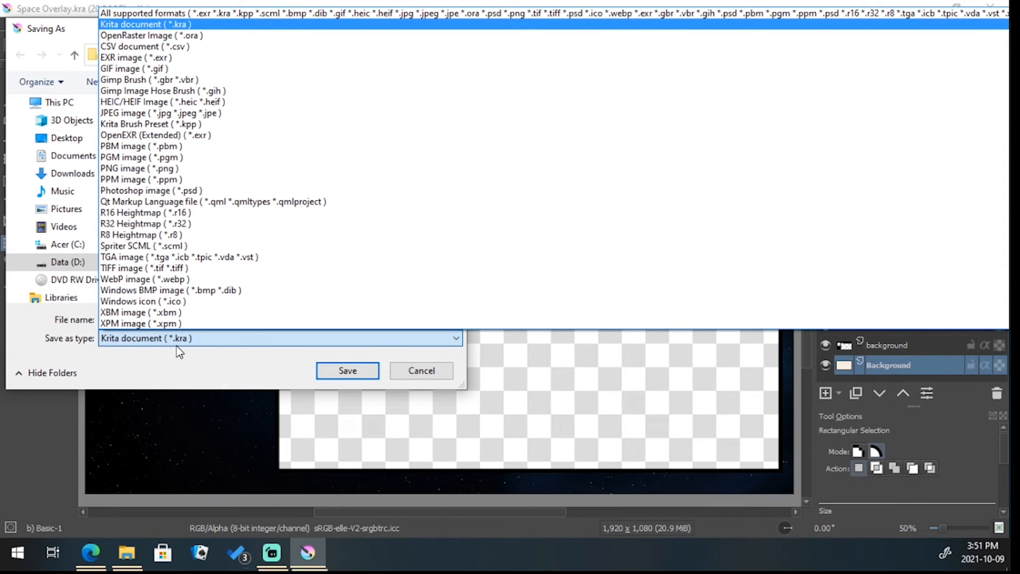
pyautogui.click(137, 169)
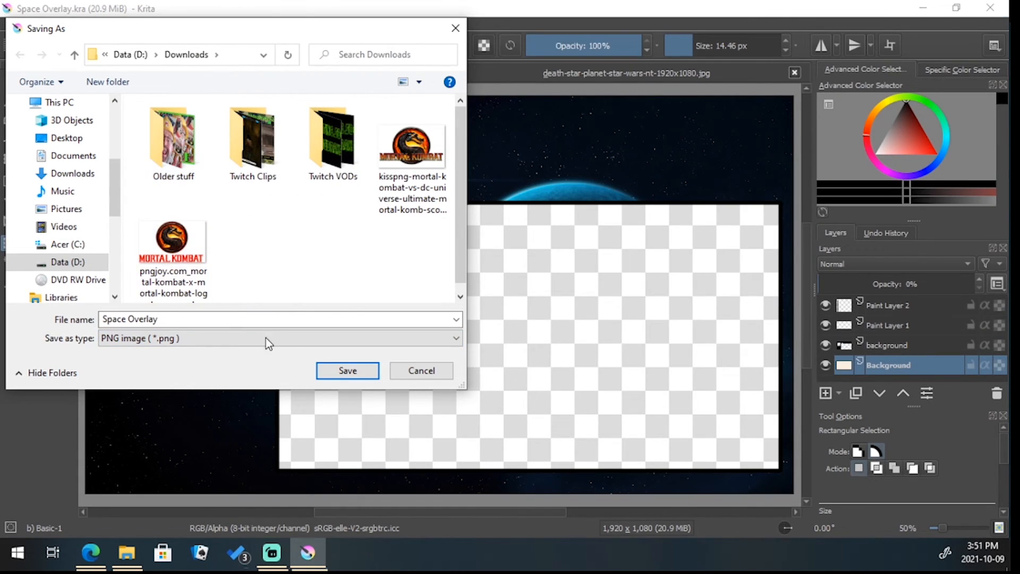
pyautogui.click(354, 379)
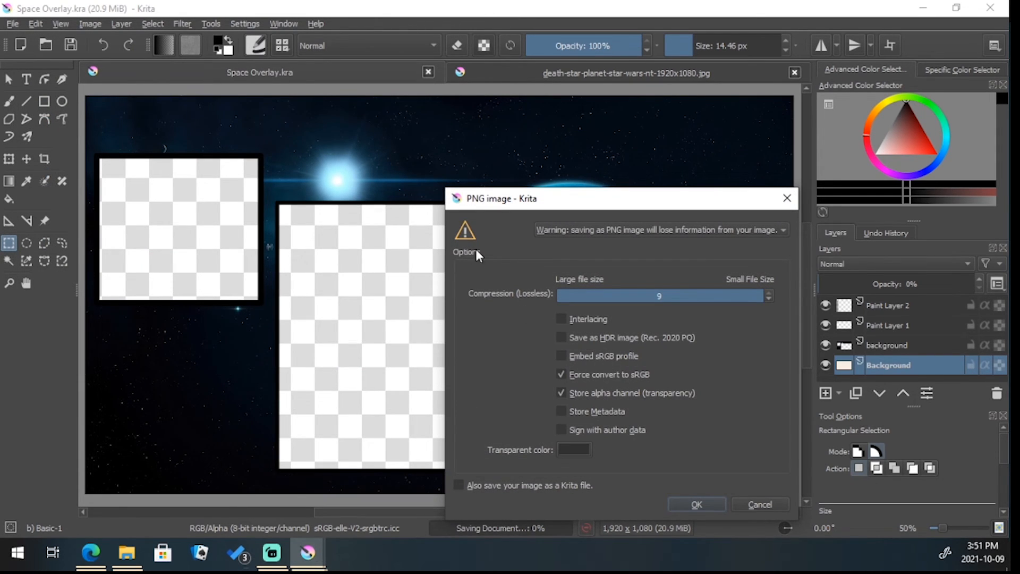
pyautogui.click(697, 504)
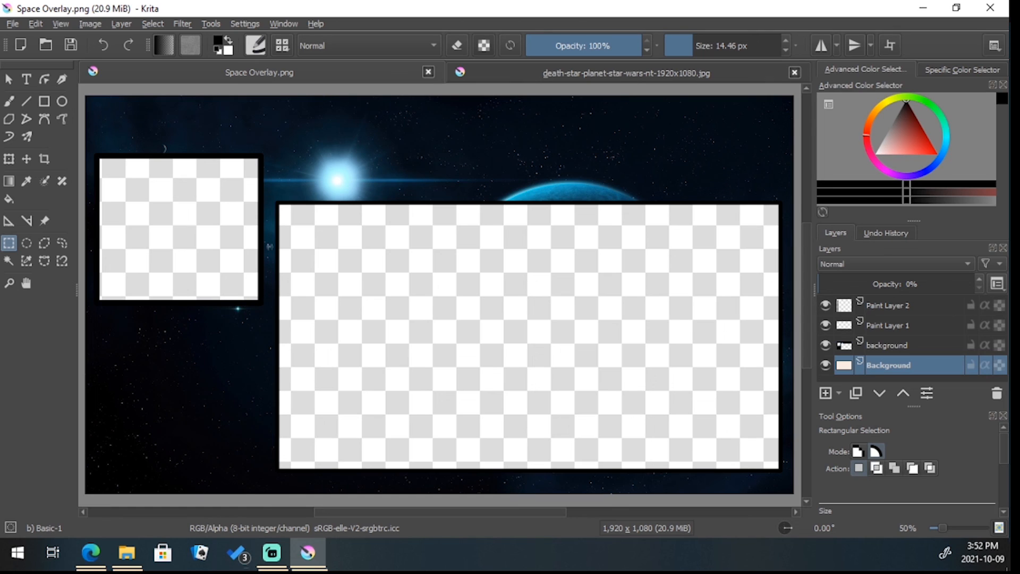
# Switch to the streaming application that is already running
pyautogui.hotkey('alt', 'Tab')
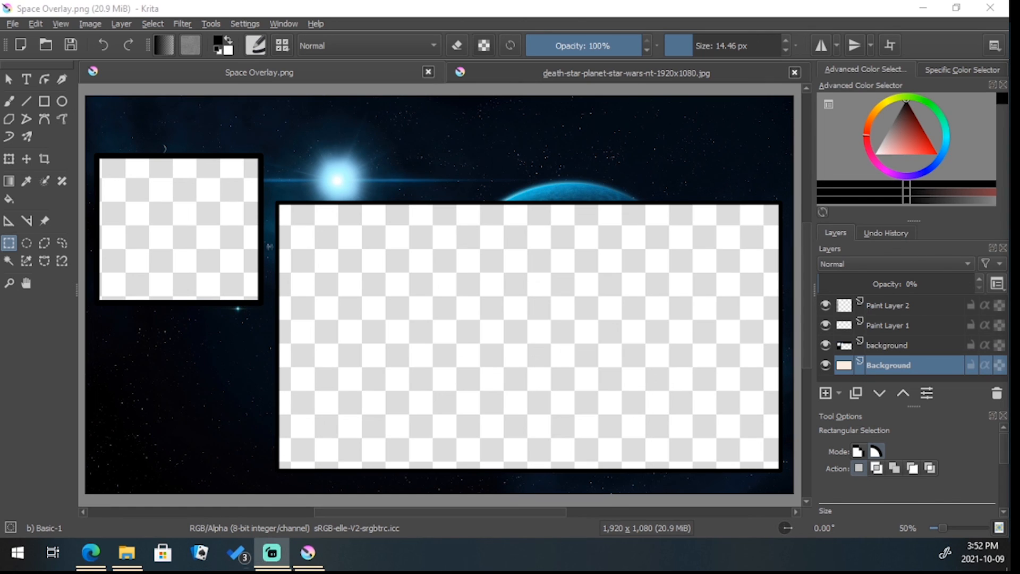